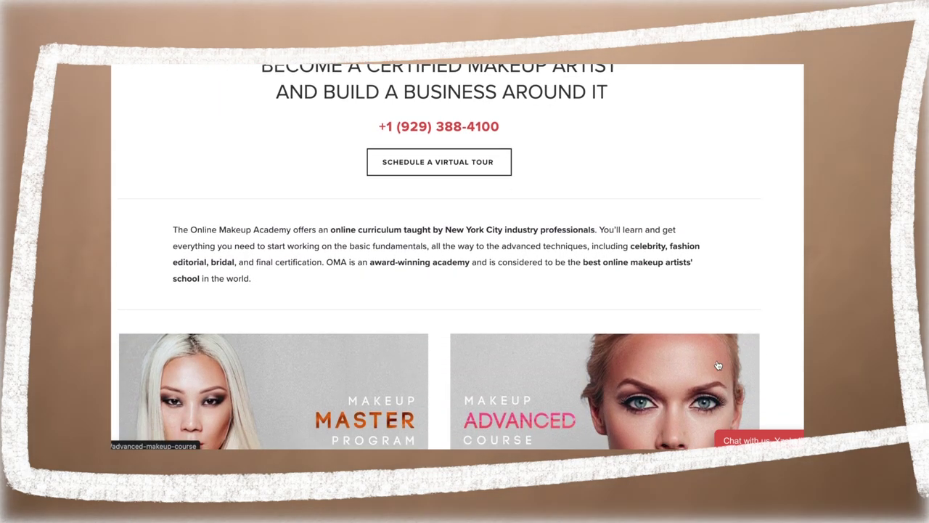
scroll(717, 365, "down", 5)
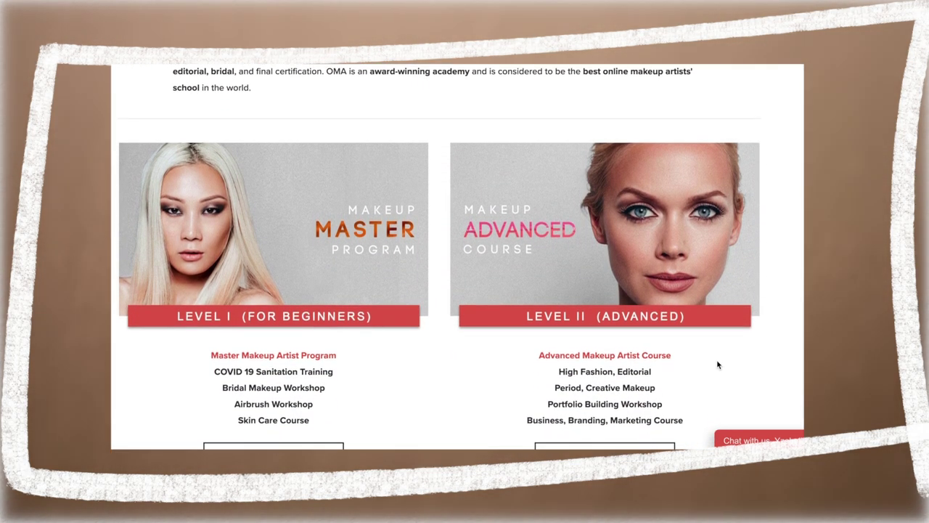
scroll(718, 364, "down", 11)
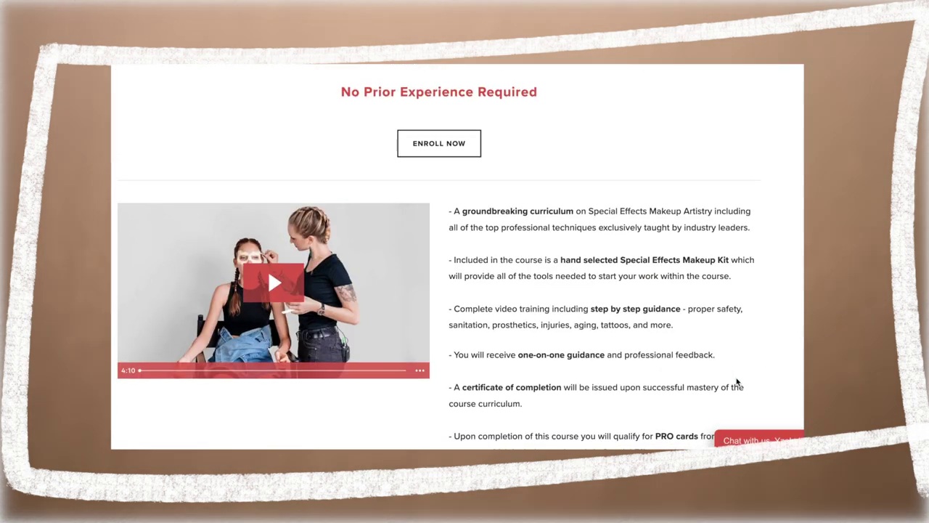
scroll(737, 381, "down", 1)
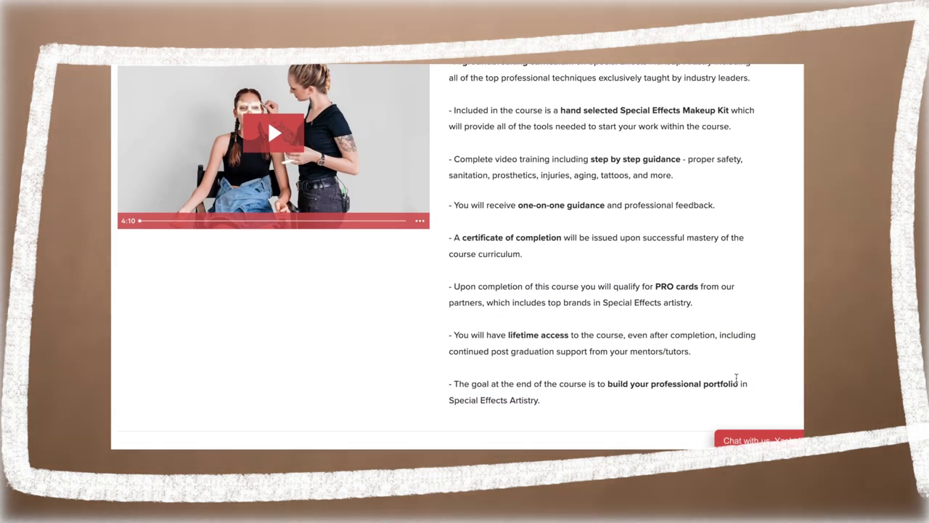
scroll(736, 378, "down", 2)
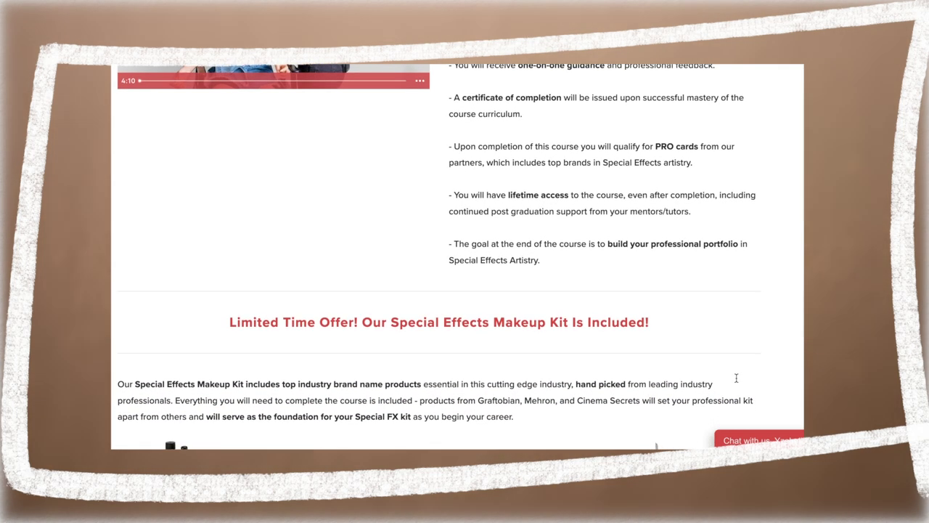
scroll(738, 379, "up", 2)
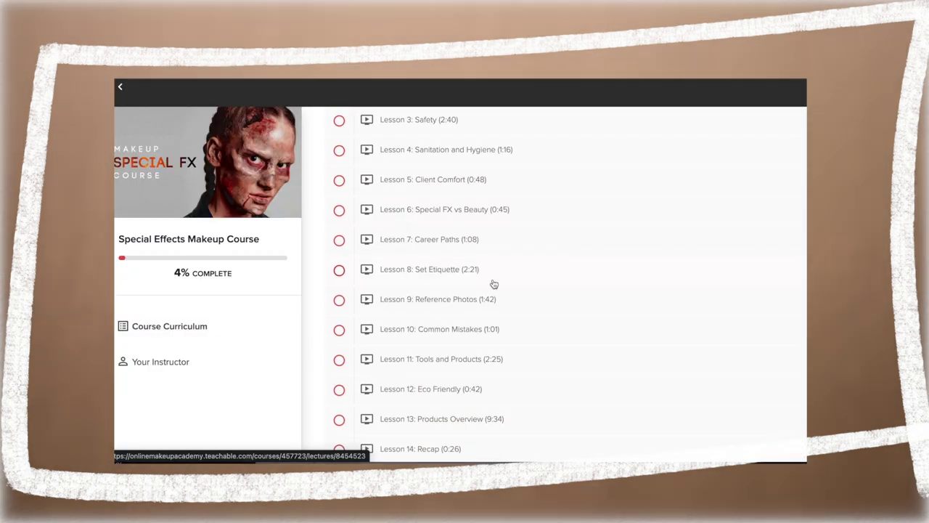
Scroll through the Special Effects Makeup curriculum modules and open a lesson's lecture page
scroll(512, 360, "down", 10)
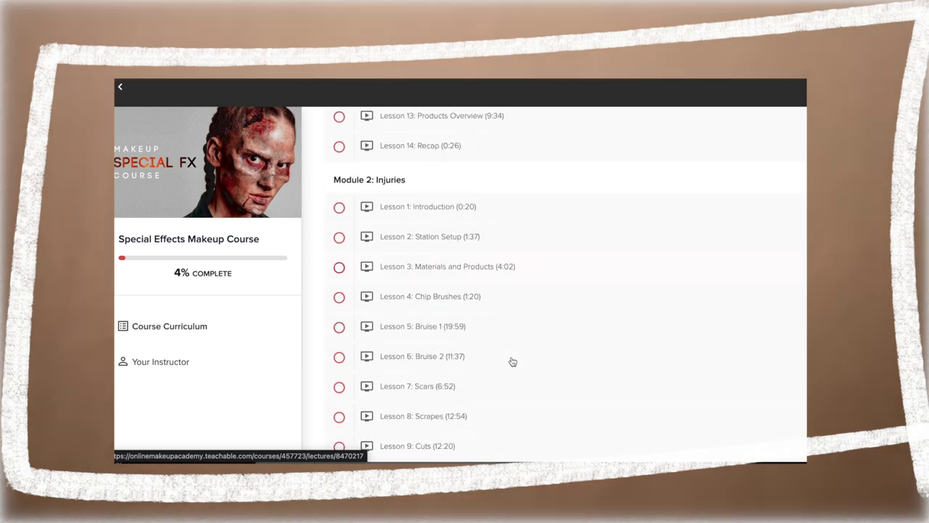
scroll(512, 361, "down", 15)
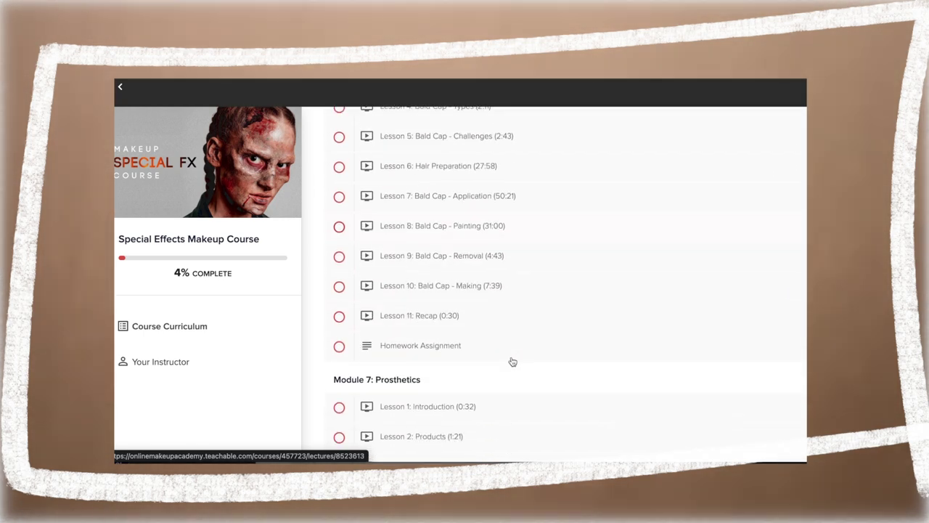
scroll(512, 361, "down", 15)
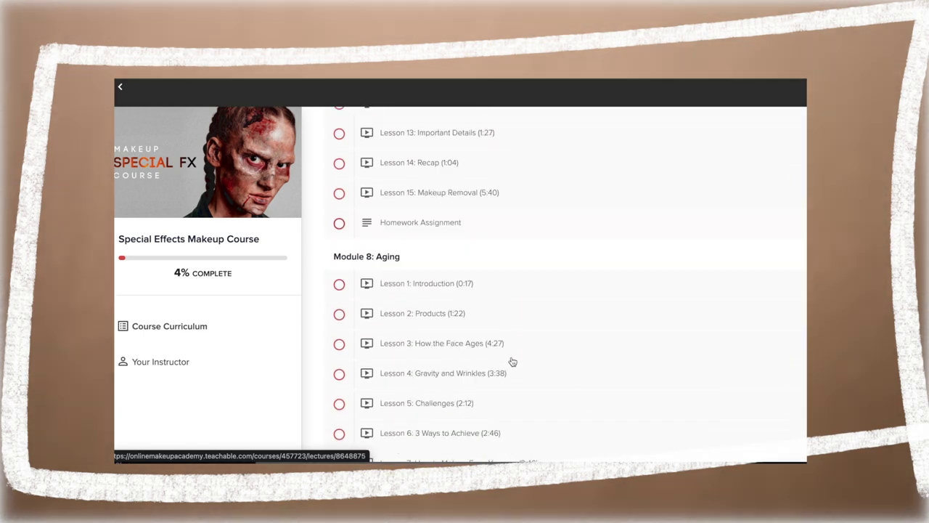
scroll(511, 361, "down", 15)
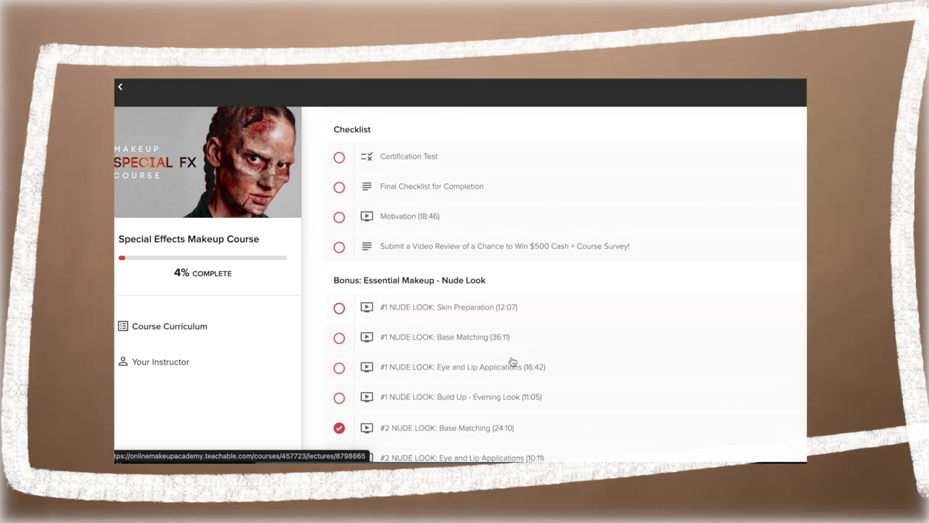
scroll(538, 400, "down", 2)
scroll(537, 287, "up", 15)
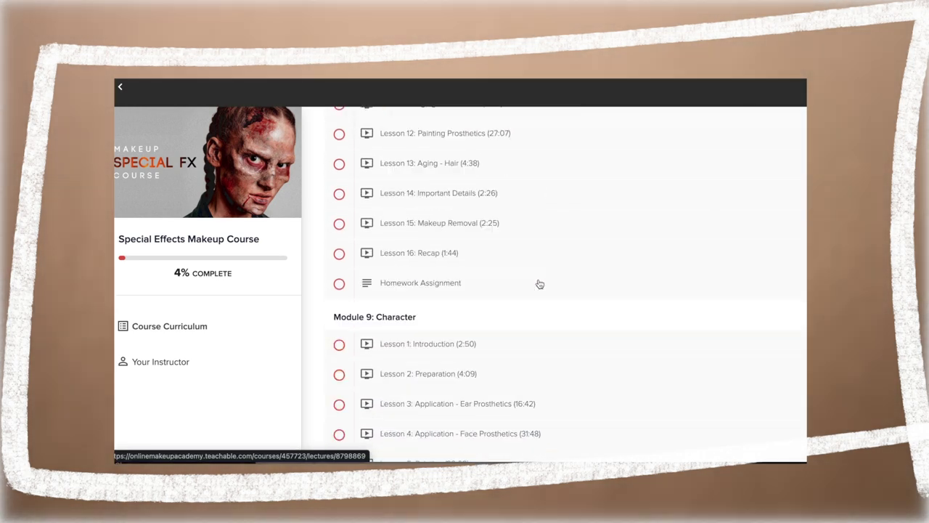
left_click(451, 342)
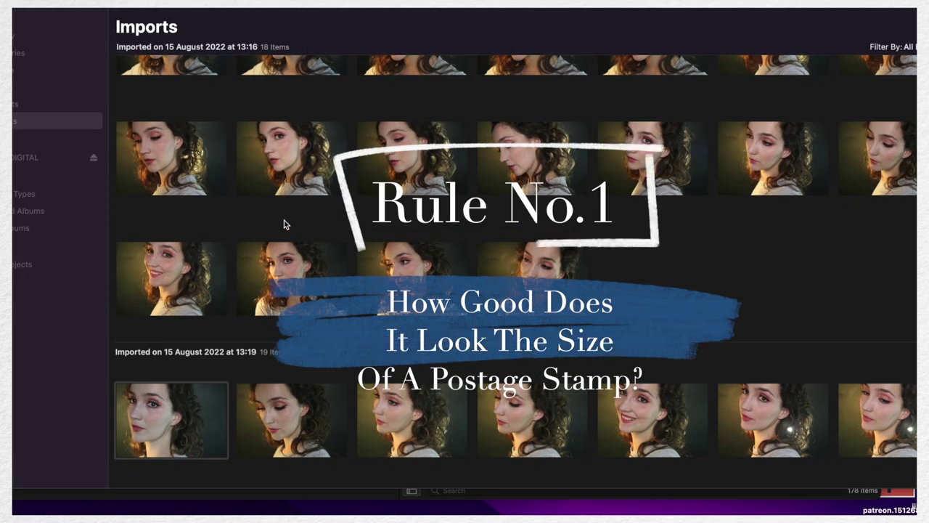
Browse the Photos imports and view the over-the-shoulder portrait full size, then return
scroll(284, 220, "up", 3)
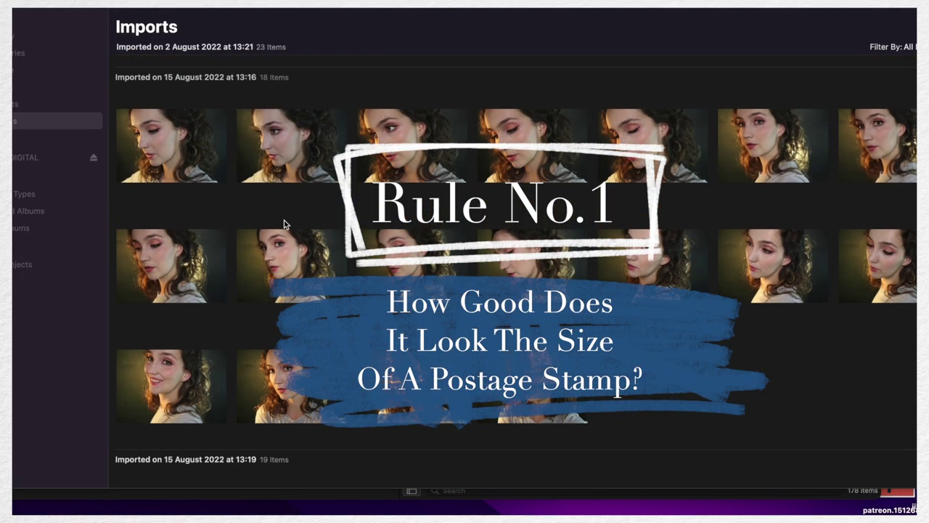
scroll(284, 220, "down", 5)
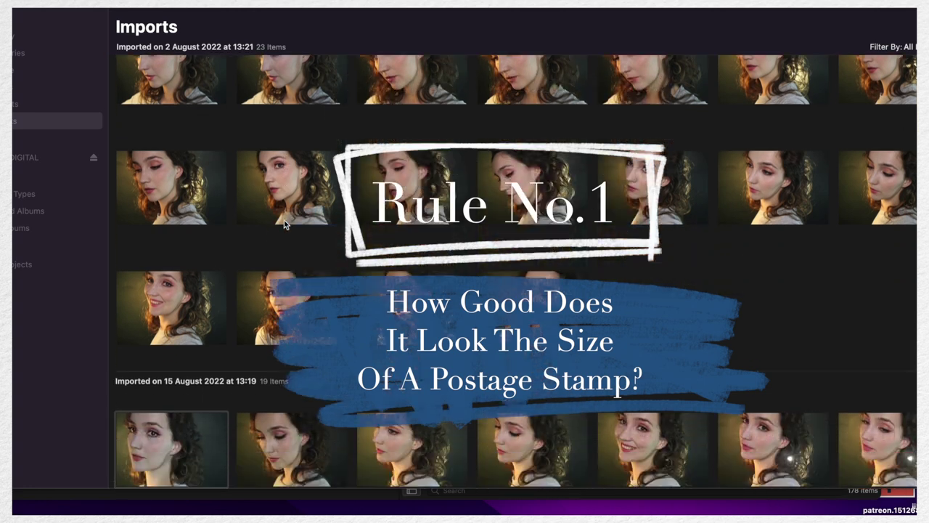
scroll(284, 220, "down", 4)
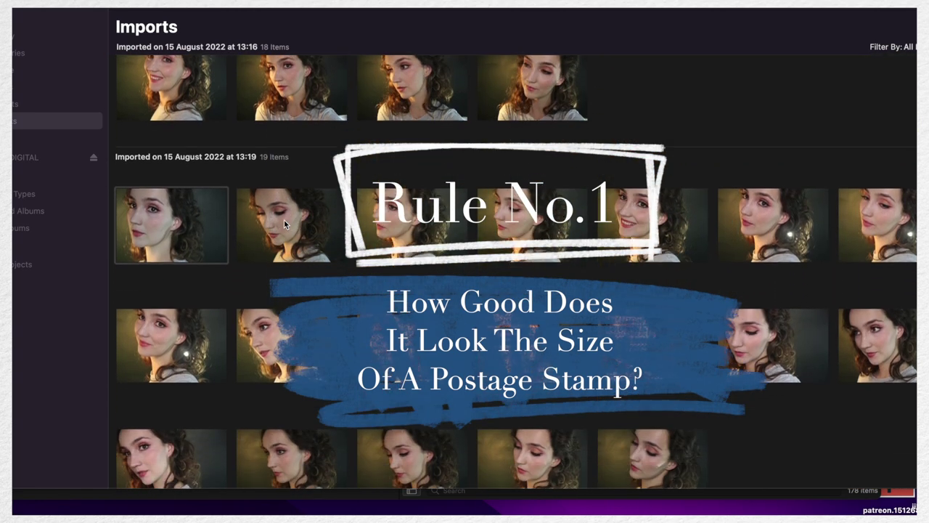
scroll(284, 220, "down", 1)
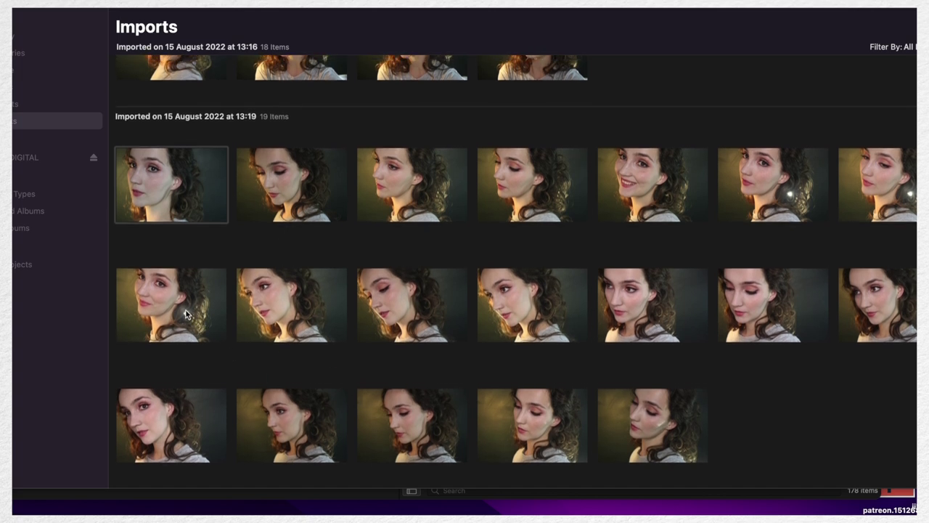
double_click(186, 314)
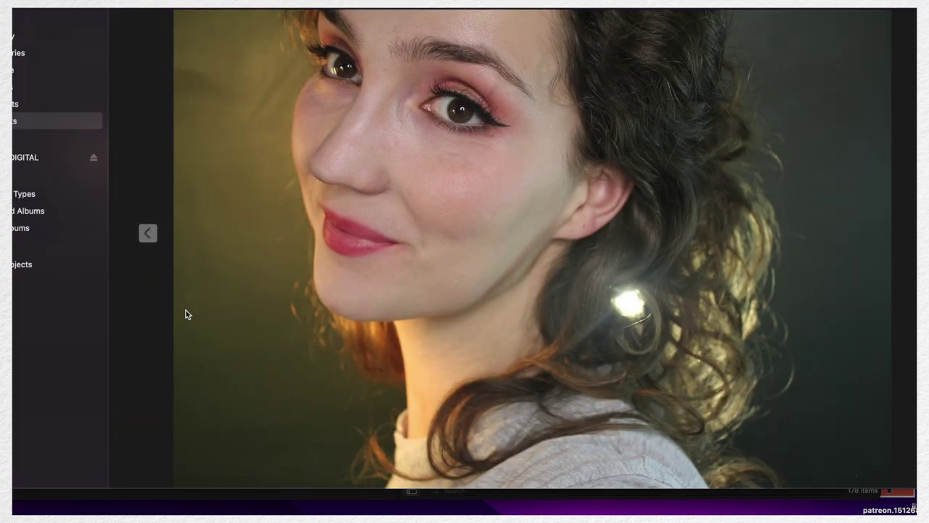
double_click(491, 384)
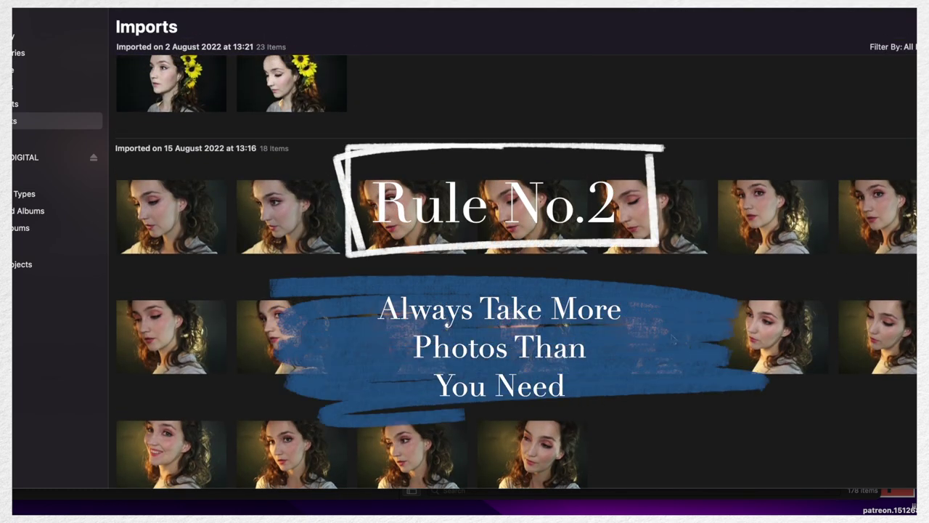
View a portrait from the 13:16 import full size, zooming in and out before closing it
scroll(672, 337, "up", 3)
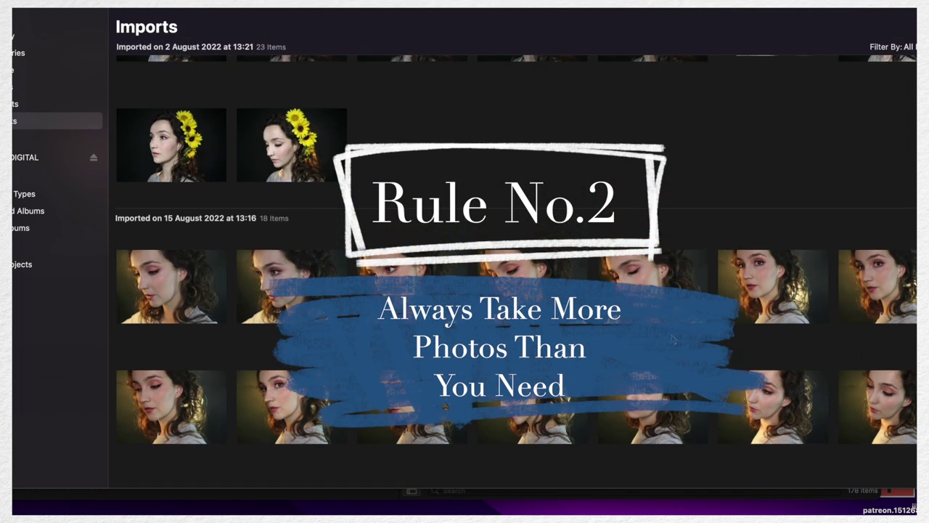
scroll(673, 338, "down", 1)
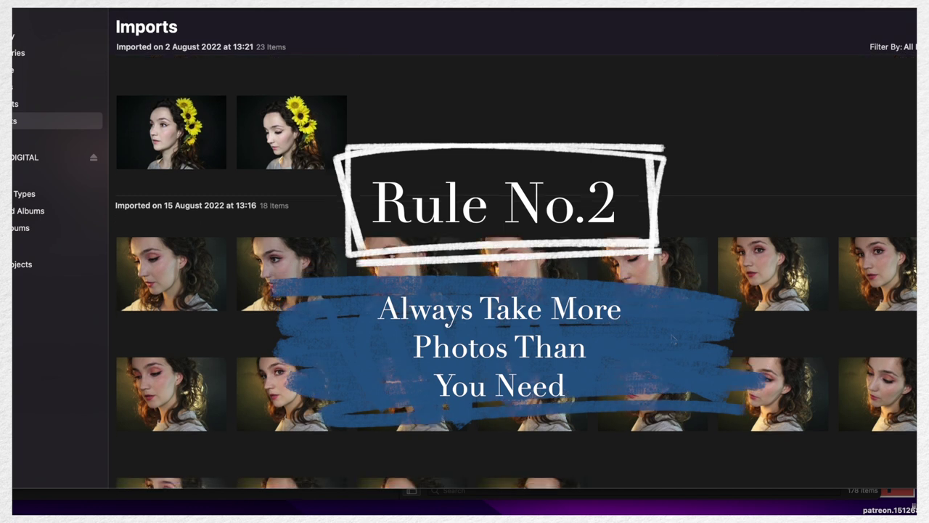
scroll(673, 339, "down", 4)
double_click(673, 338)
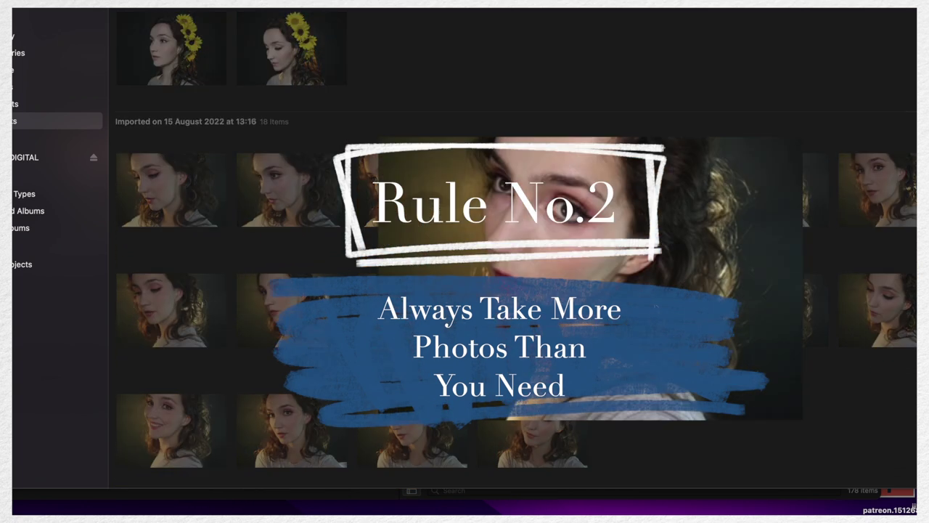
scroll(519, 290, "up", 3)
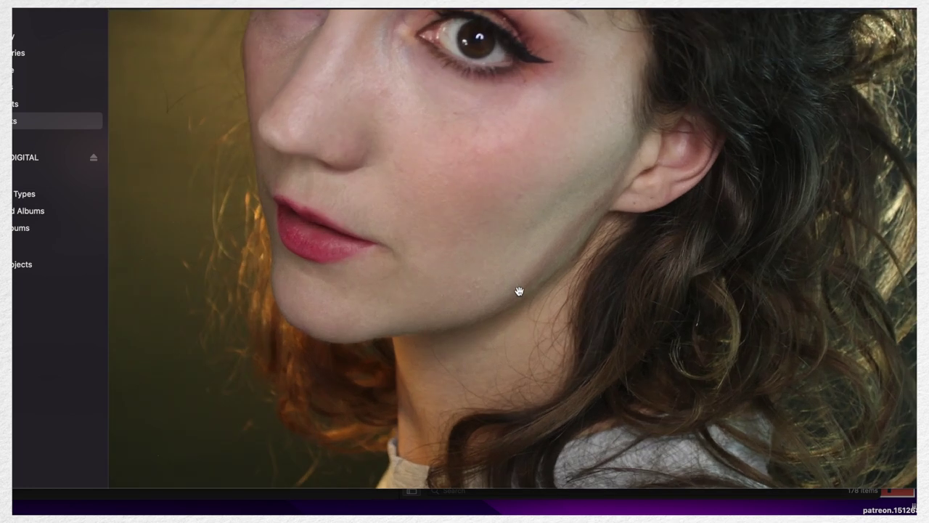
scroll(519, 291, "up", 5)
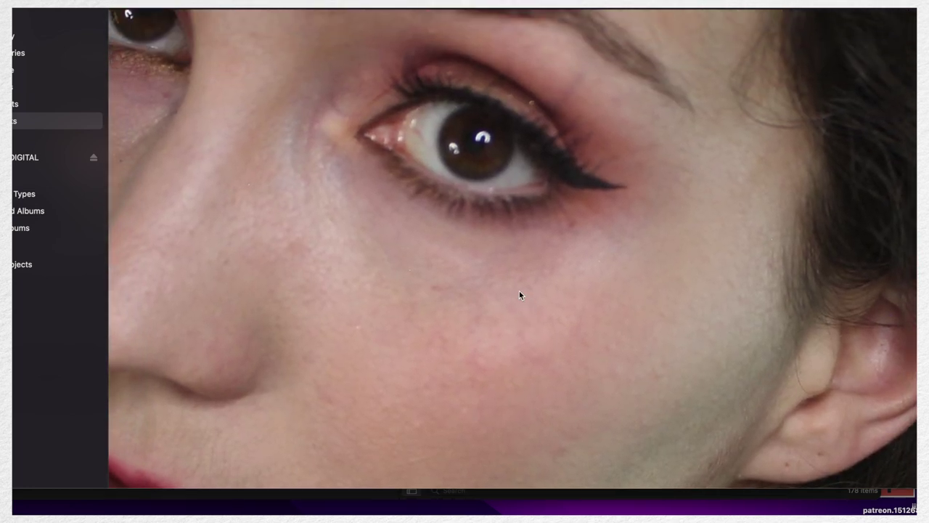
scroll(519, 295, "up", 2)
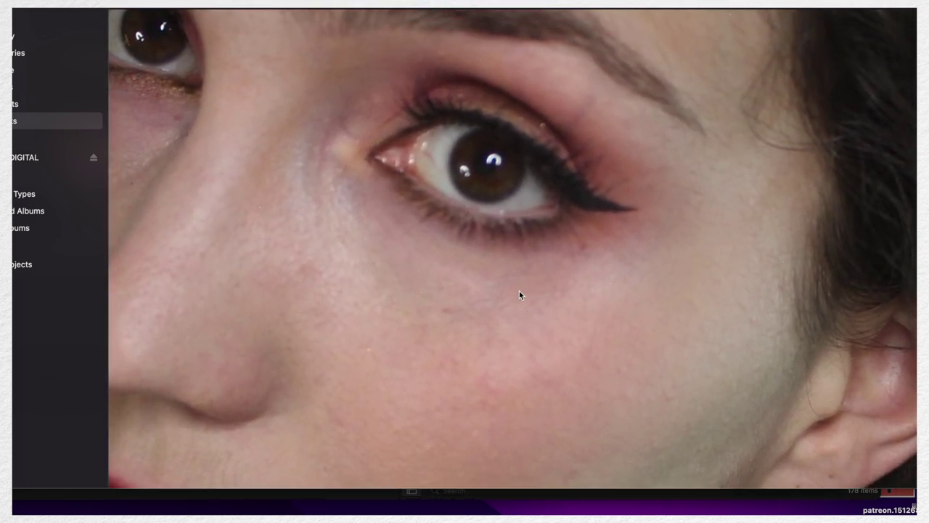
scroll(519, 291, "down", 8)
key("Escape")
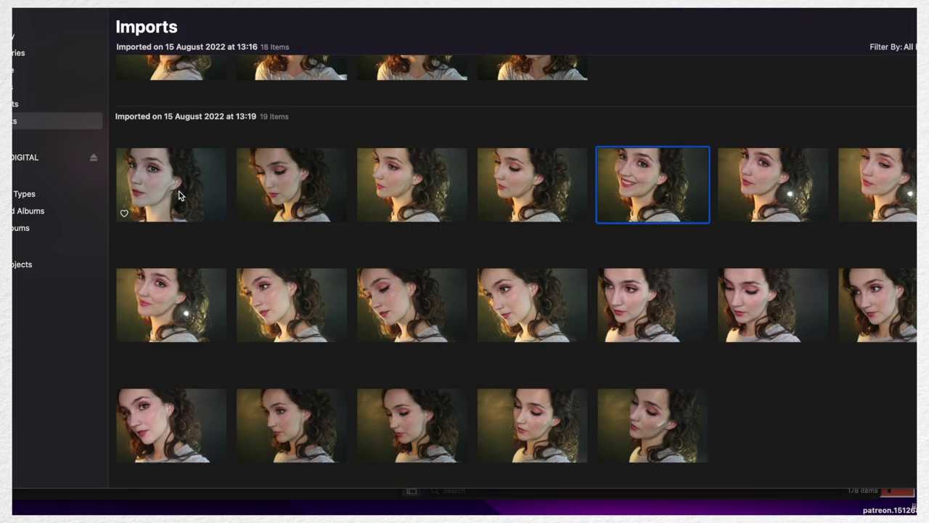
View the first photo of the 13:19 import full size and zoom in on it
left_click(180, 197)
double_click(180, 196)
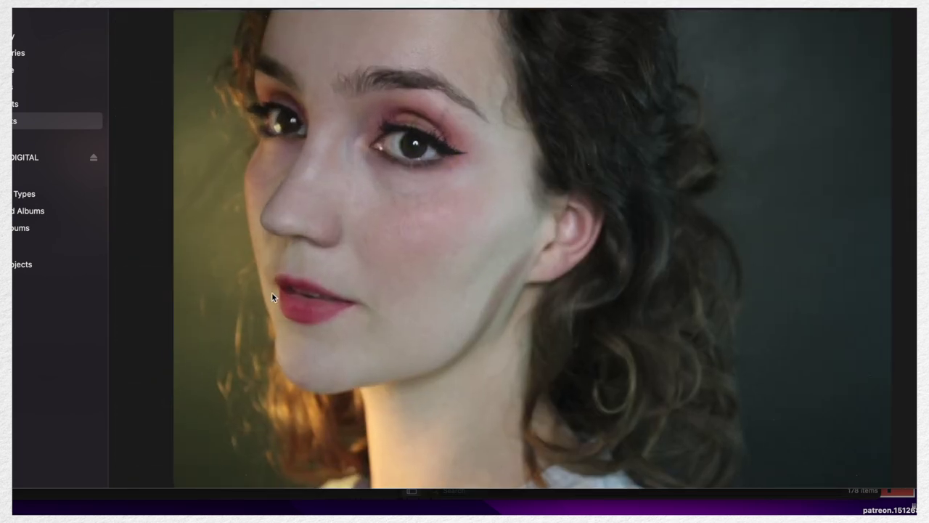
scroll(257, 294, "up", 5)
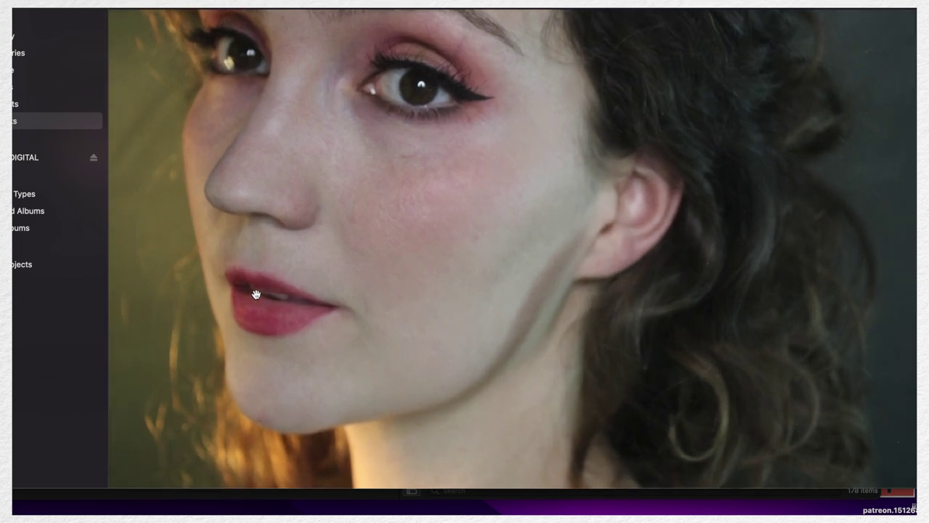
key("Escape")
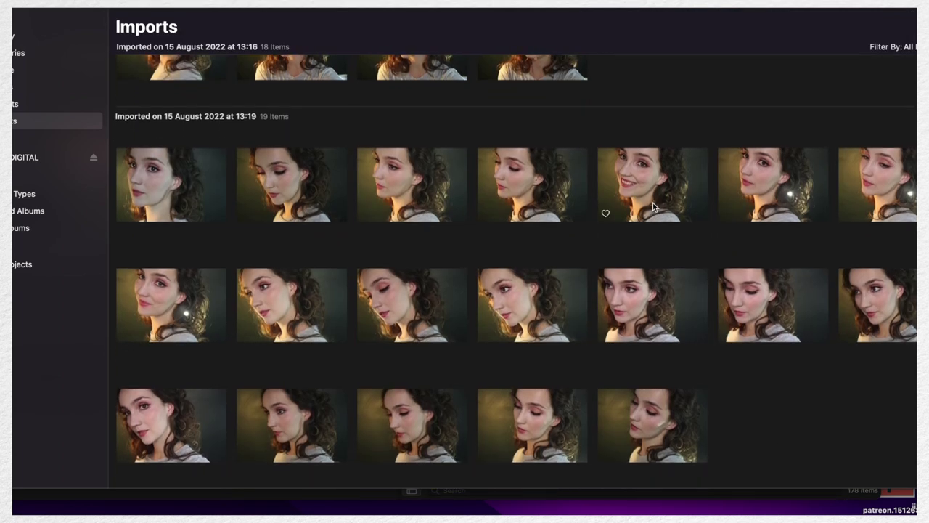
Open the smiling portrait full size, zoom into the eye makeup, then back out
double_click(646, 206)
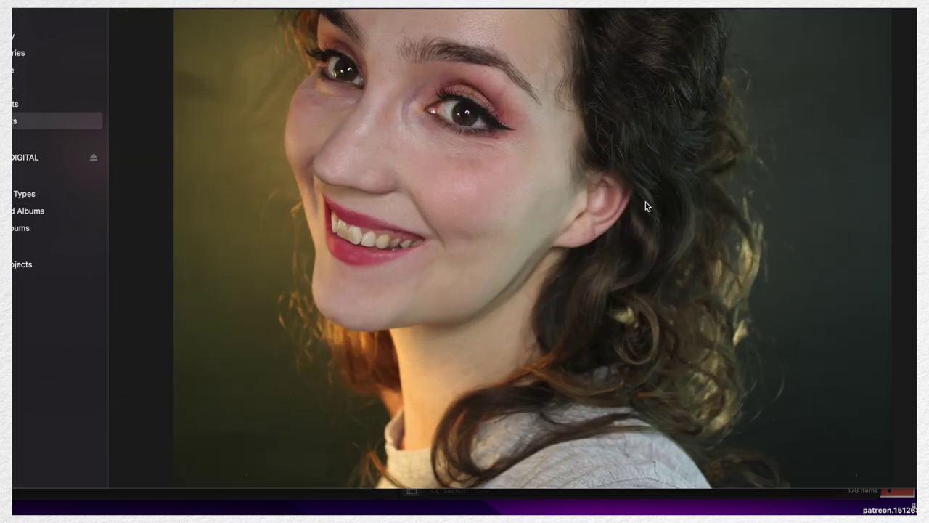
scroll(505, 175, "up", 5)
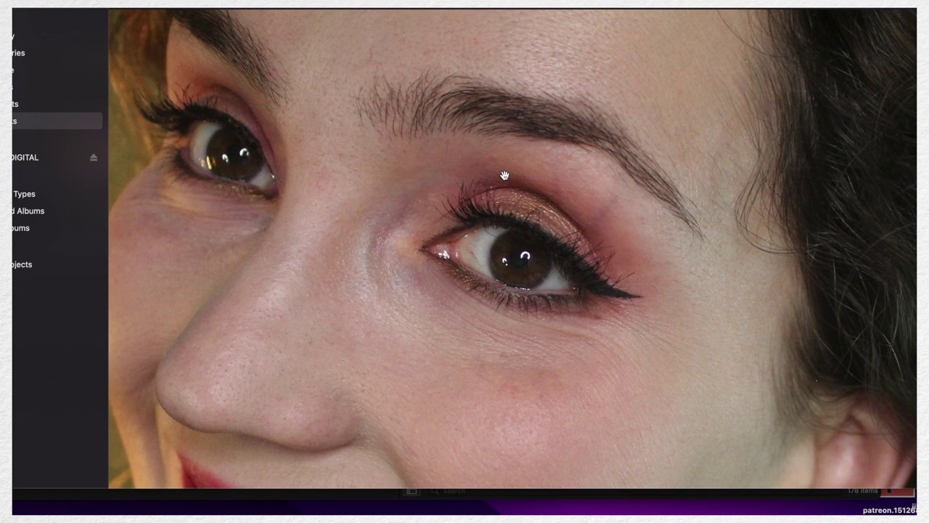
scroll(518, 170, "down", 5)
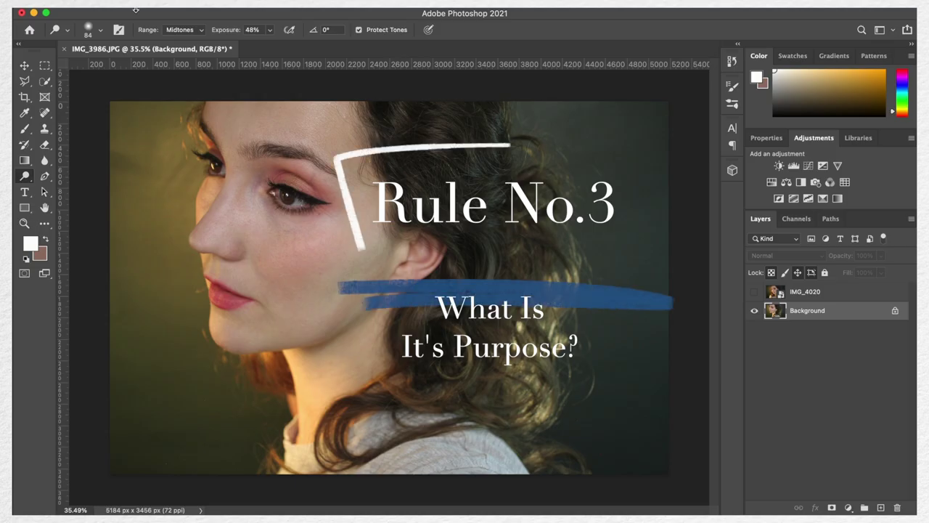
scroll(246, 121, "up", 5)
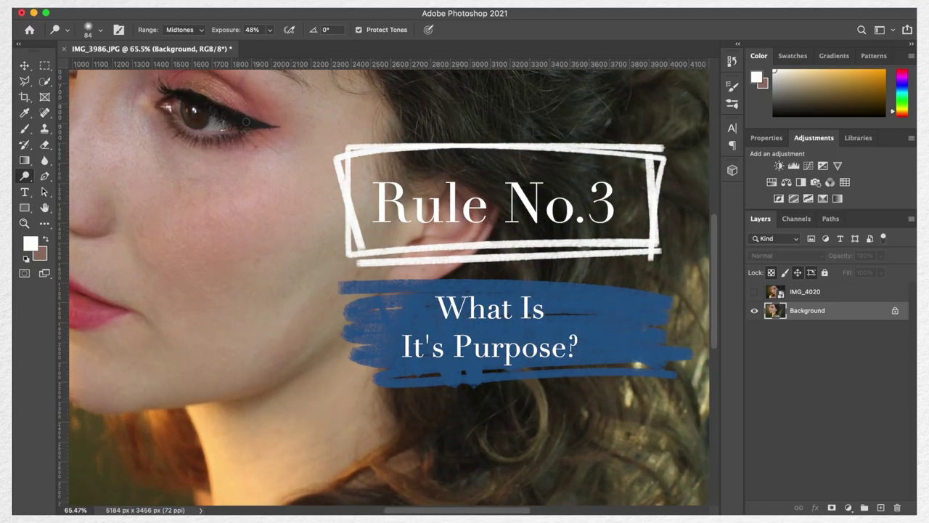
Show IMG_4020, then crop the portrait from the top-left corner to 4921 × 2906 px
scroll(247, 121, "down", 5)
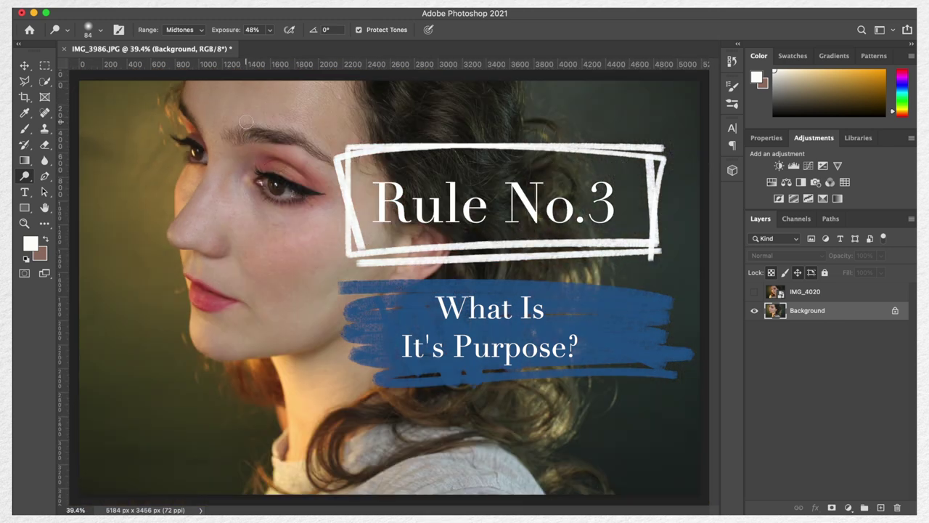
left_click(755, 292)
left_click(25, 99)
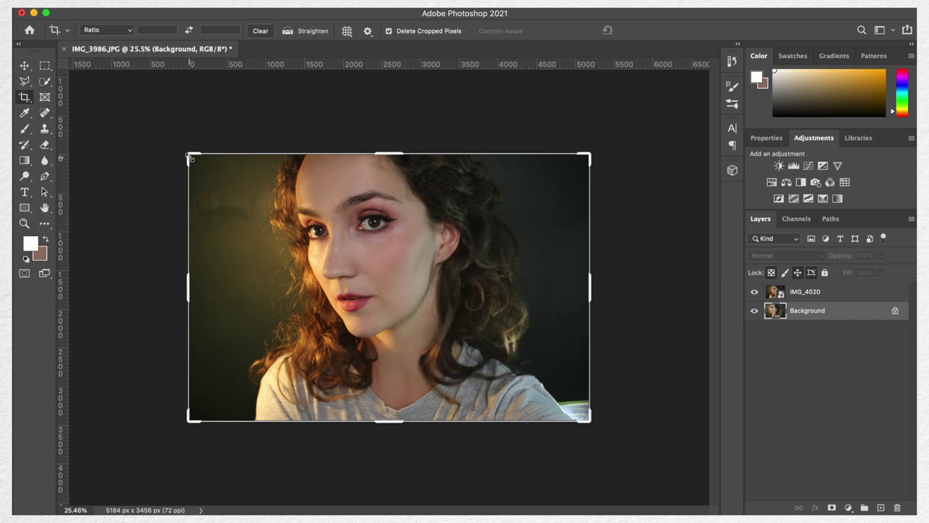
left_click_drag(190, 157, 202, 182)
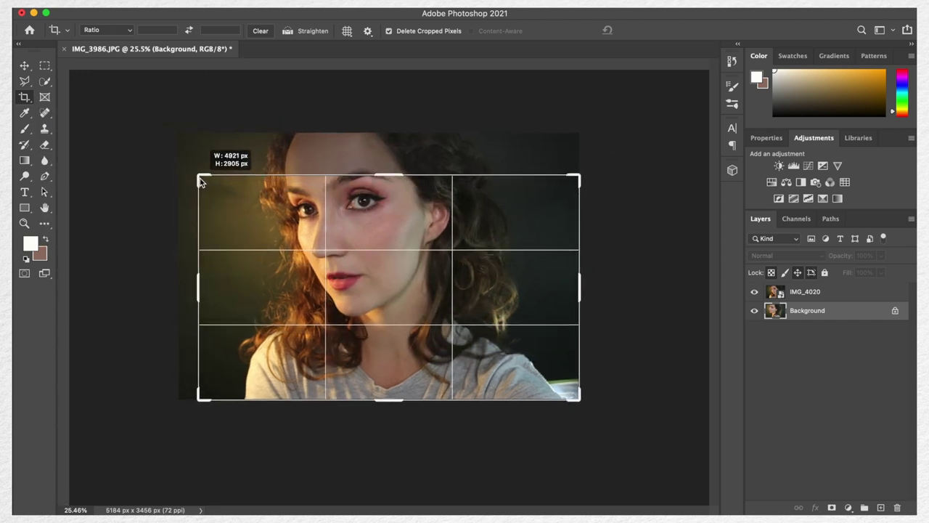
left_click_drag(362, 303, 384, 330)
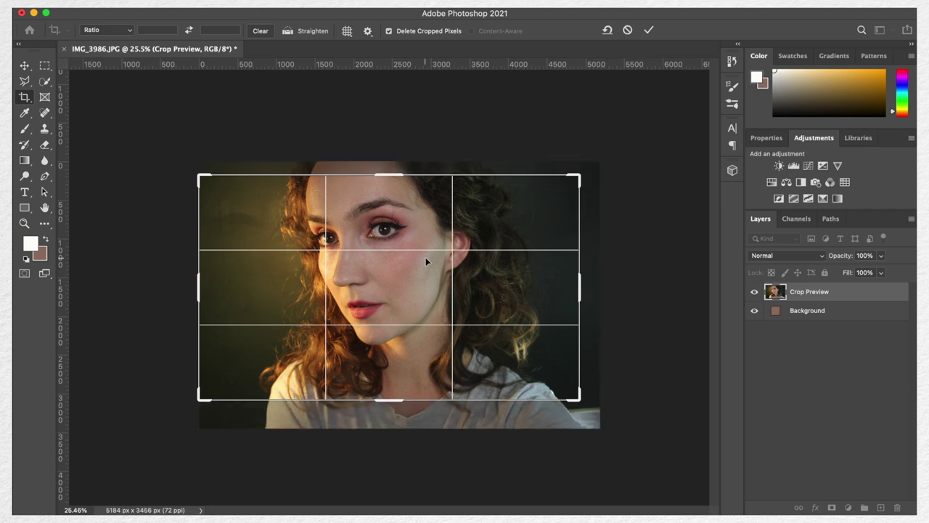
key("Return")
Toggle the IMG_4020 layer off and on to compare, leaving it hidden
left_click(755, 291)
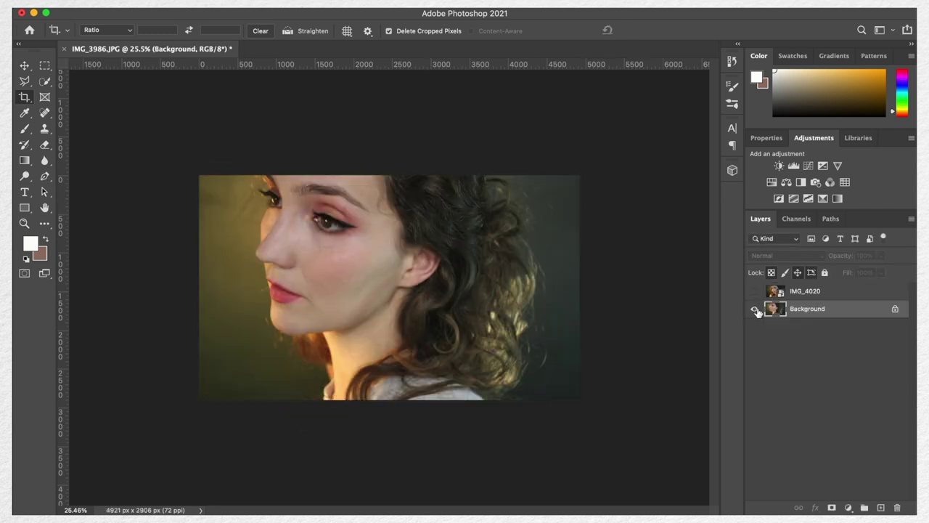
left_click(755, 291)
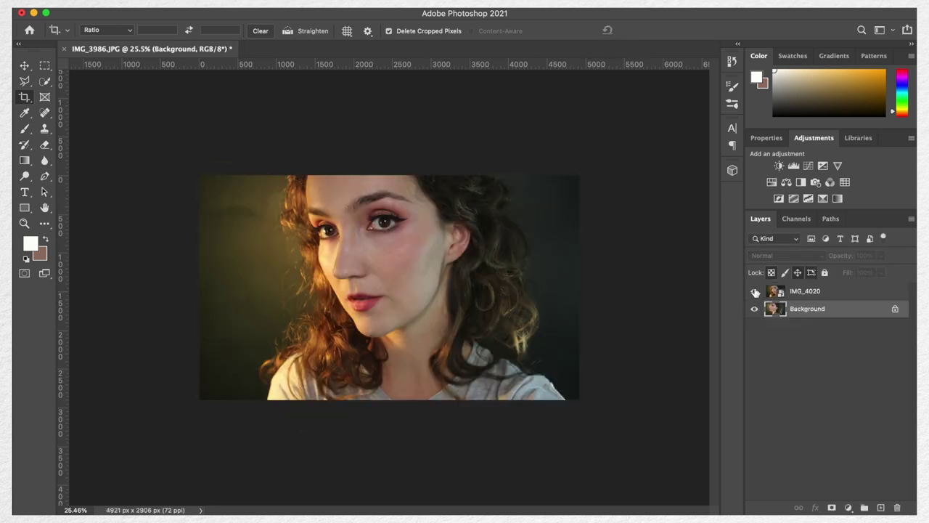
left_click(755, 291)
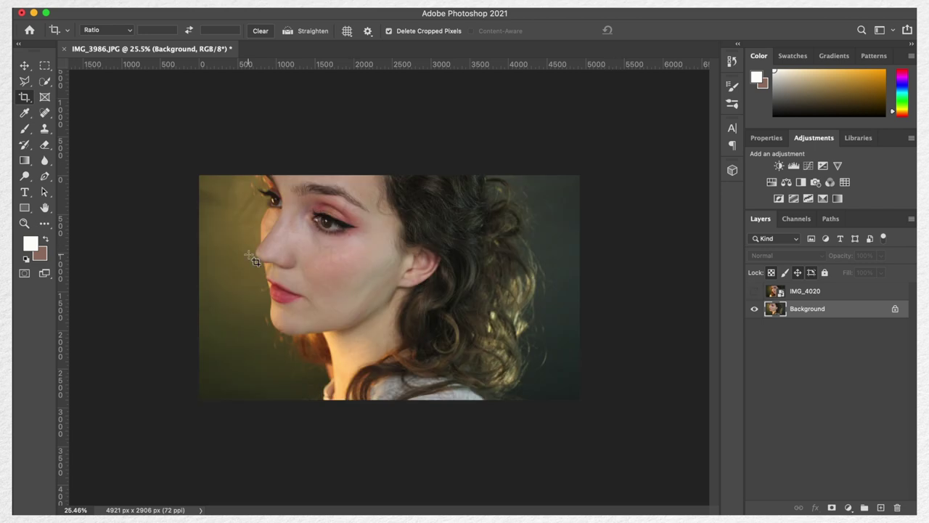
scroll(254, 262, "up", 6)
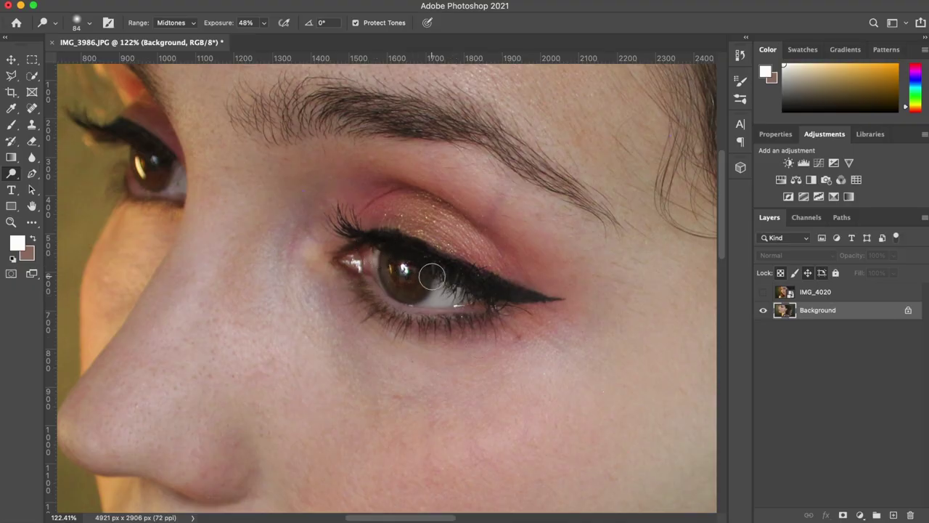
scroll(353, 313, "down", 8)
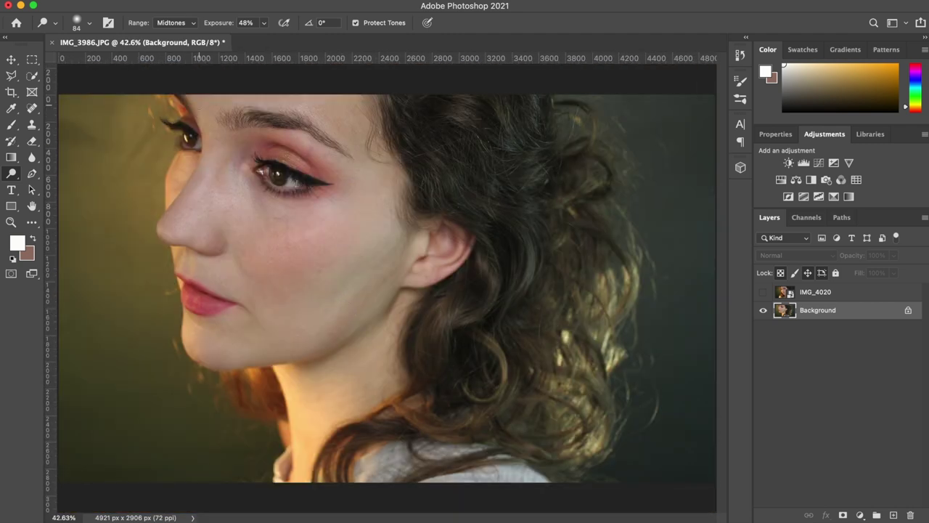
scroll(413, 400, "down", 2)
left_click(105, 0)
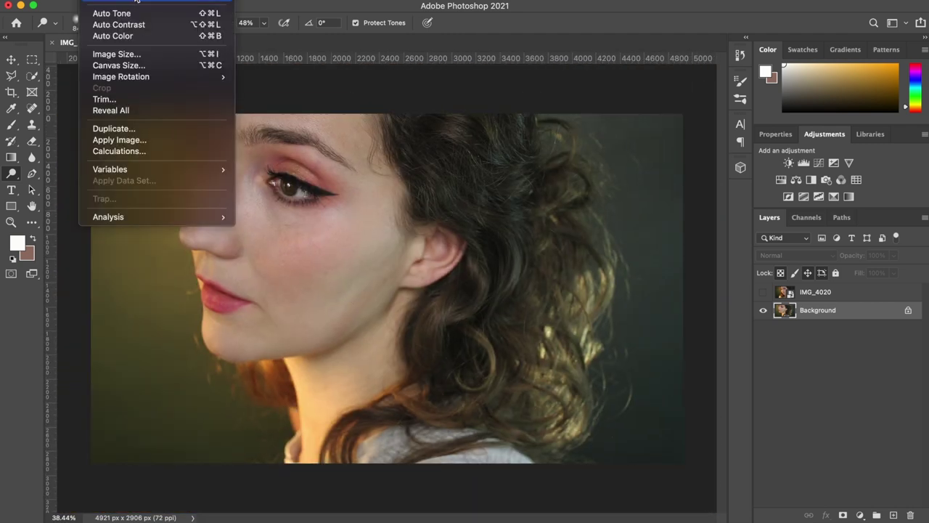
mouse_move(135, 0)
left_click(291, 1)
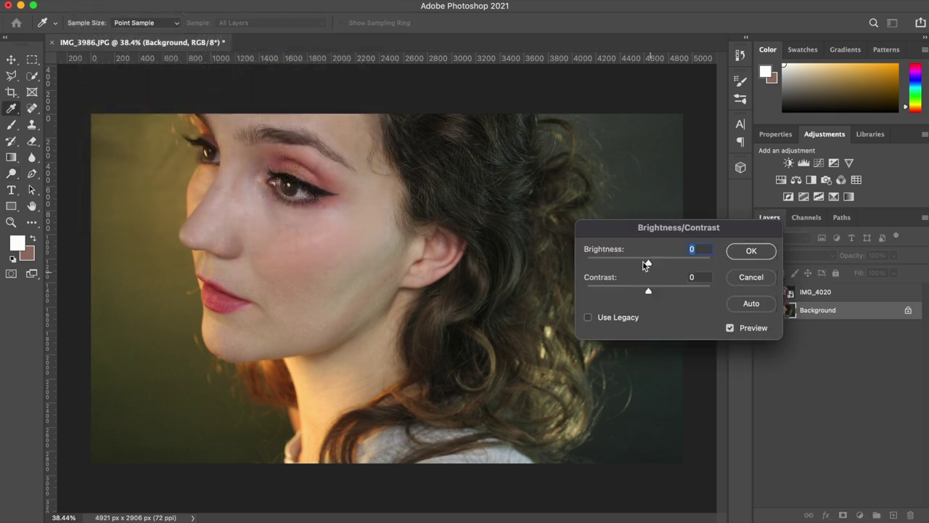
left_click_drag(660, 231, 794, 196)
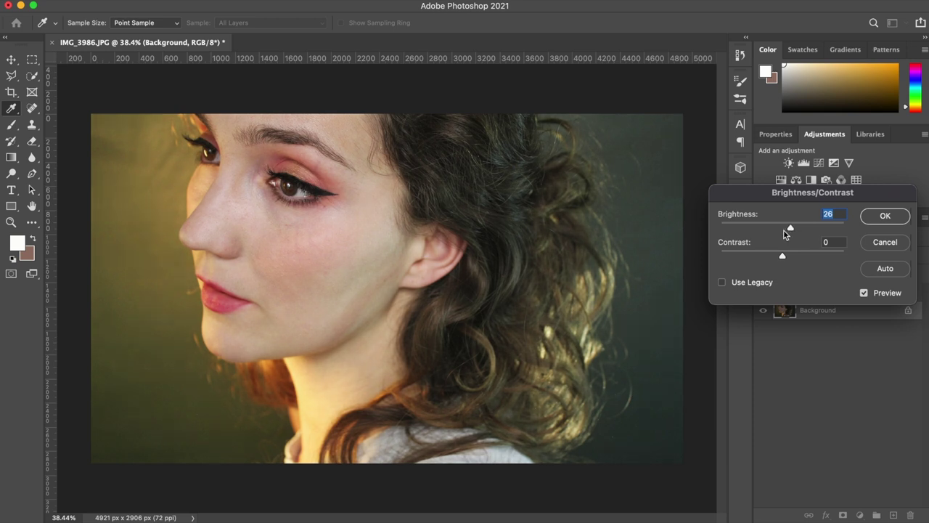
mouse_move(783, 229)
left_mouse_down()
mouse_move(726, 245)
mouse_move(785, 241)
left_mouse_up()
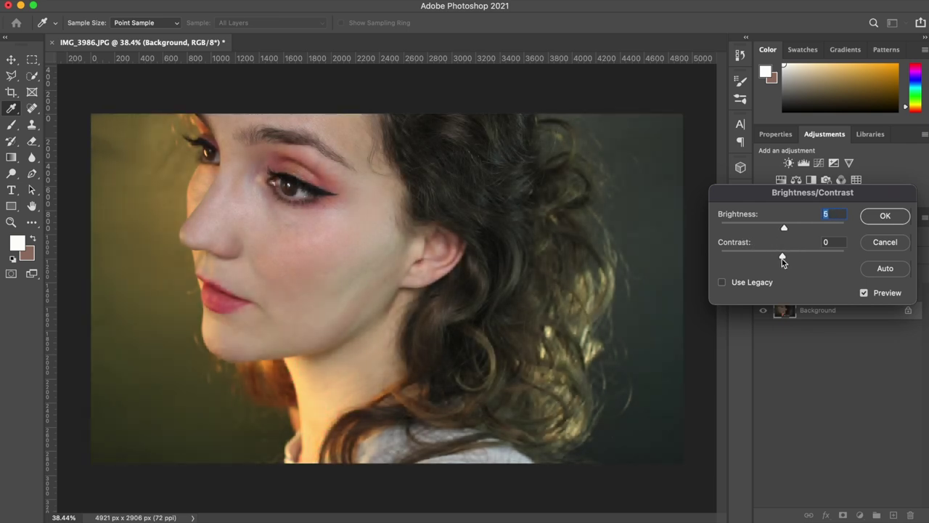
left_click_drag(809, 259, 843, 254)
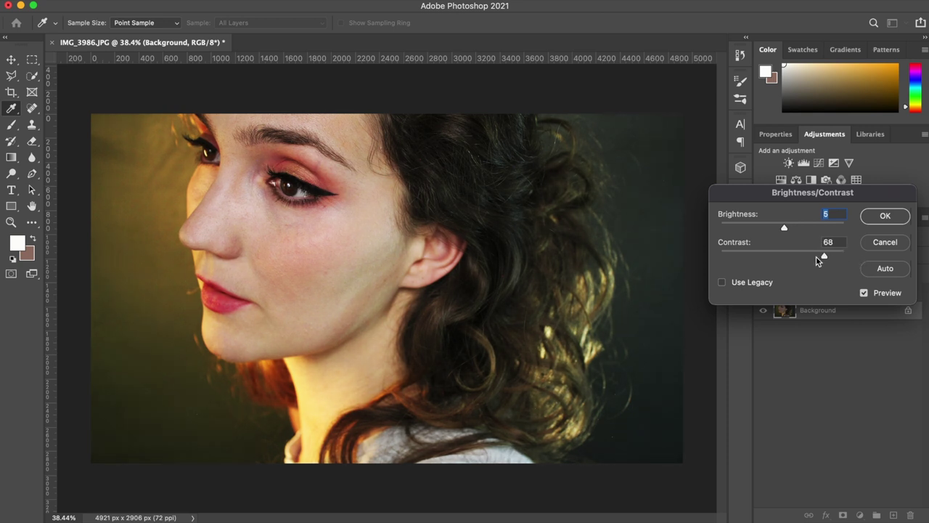
left_click_drag(816, 256, 782, 267)
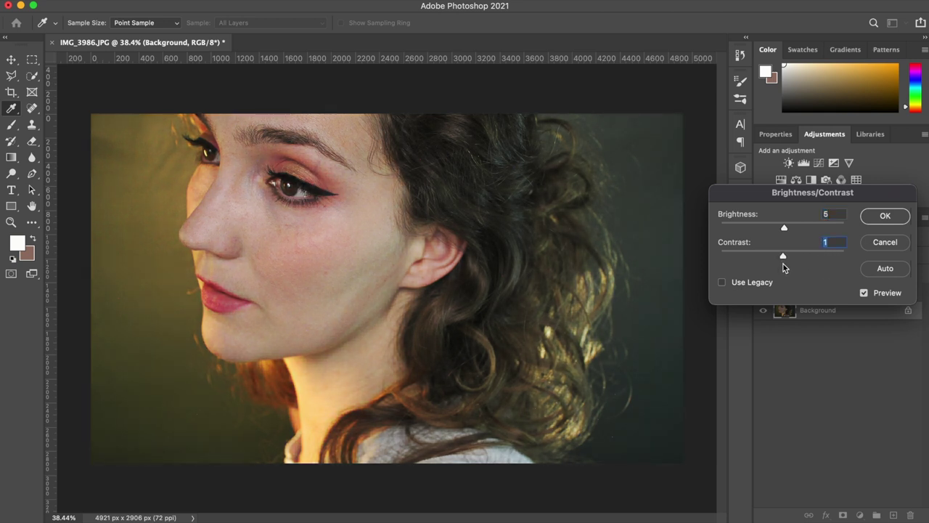
left_click(904, 245)
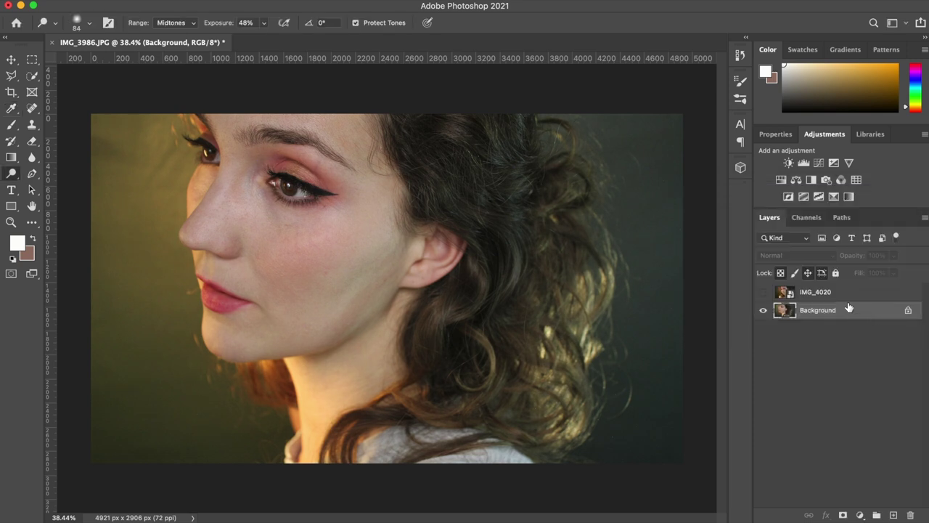
Duplicate Background and darken the copy with Brightness −24 and raised contrast
left_click_drag(861, 314, 891, 517)
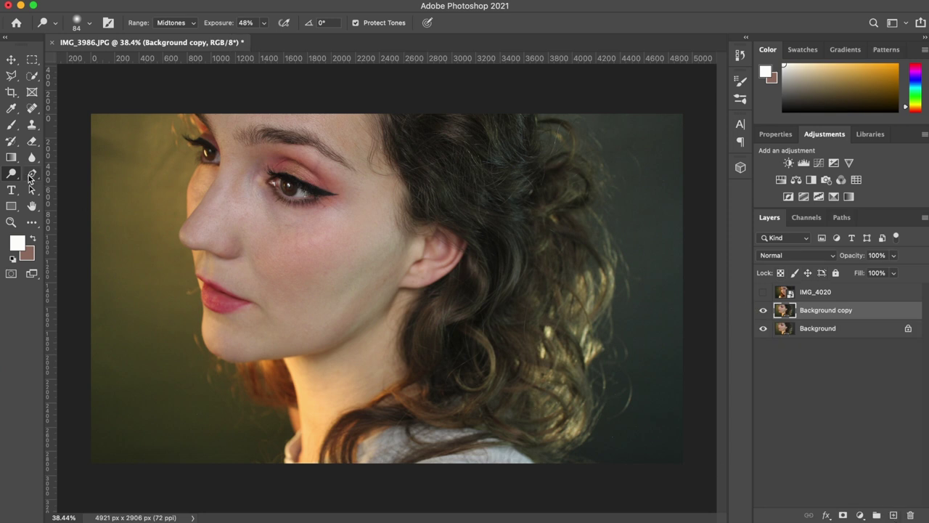
left_click(94, 0)
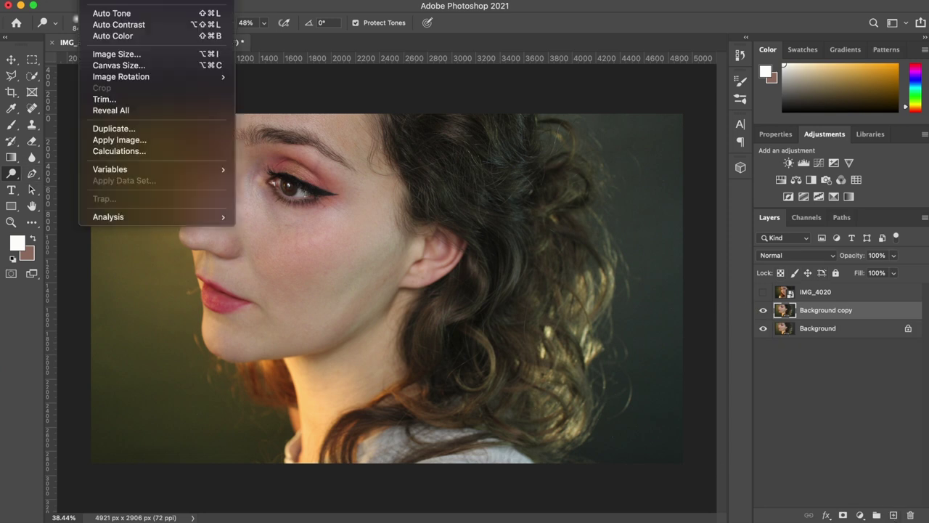
left_click(261, 2)
left_click_drag(783, 231, 767, 232)
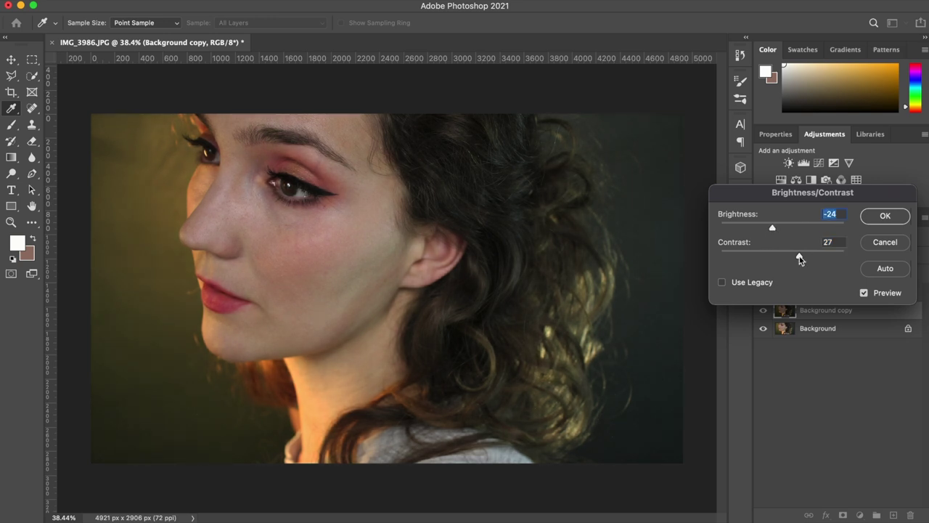
left_click_drag(800, 255, 812, 257)
left_click(908, 216)
Erase the darkened copy over the cheek up toward the eye to reveal the brighter original
key("e")
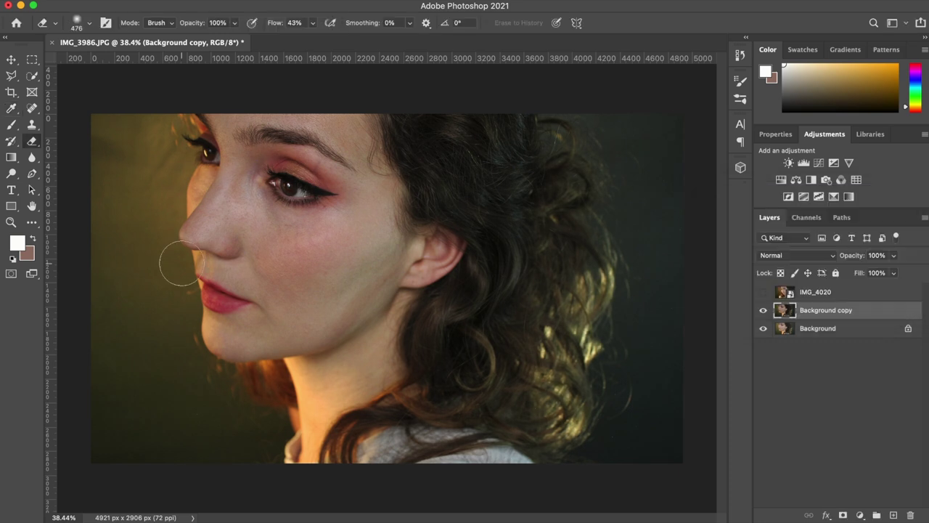
left_click_drag(284, 320, 338, 443)
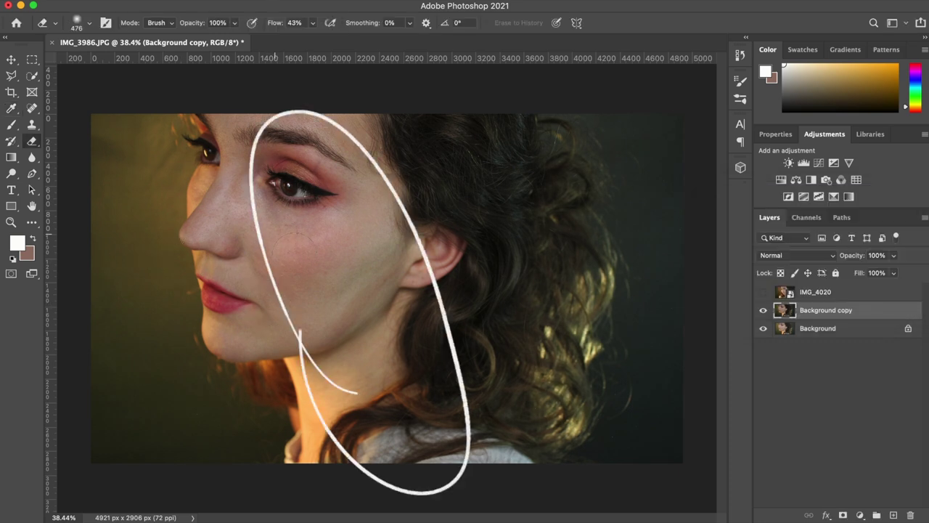
left_click_drag(270, 268, 310, 203)
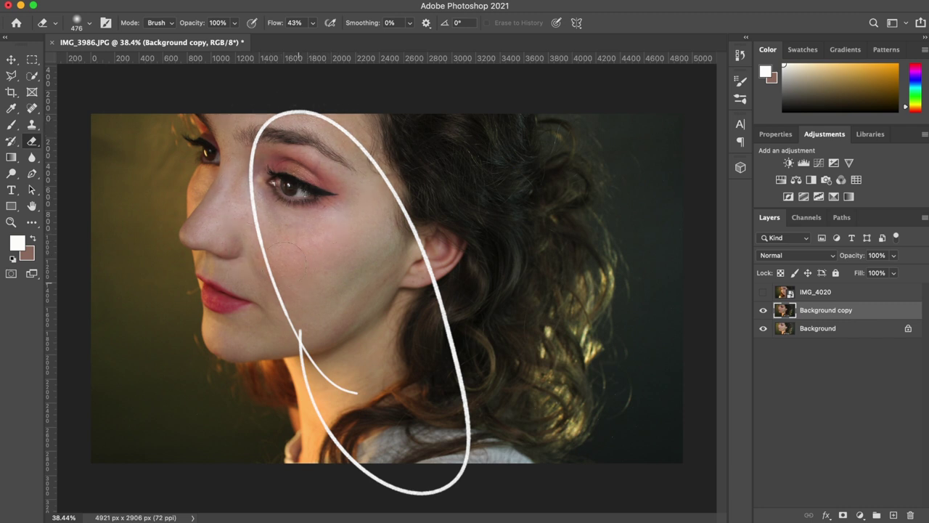
left_click_drag(286, 260, 367, 280)
Outline the eye area with the Polygonal Lasso and refine the selection with smoothing 20 and feathering
key("super+minus")
key("l")
left_click(276, 133)
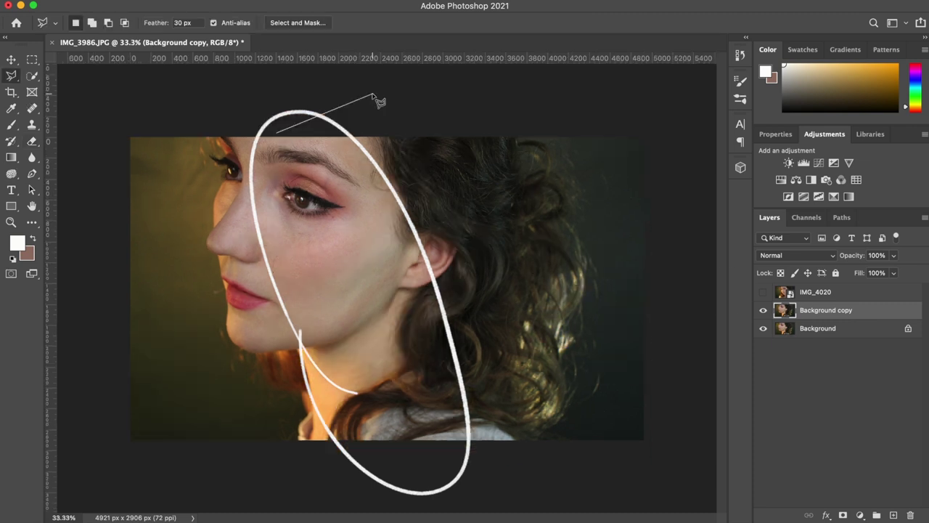
left_click(304, 136)
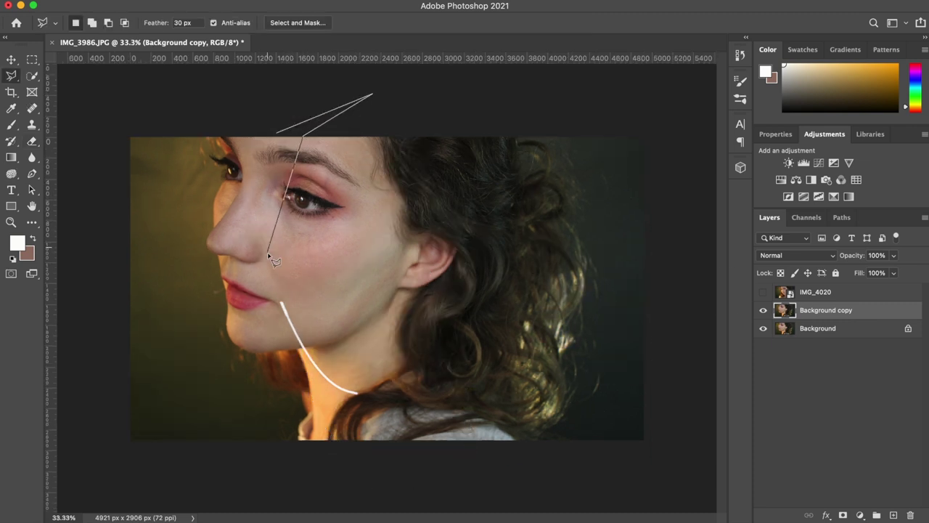
double_click(330, 119)
left_click(311, 23)
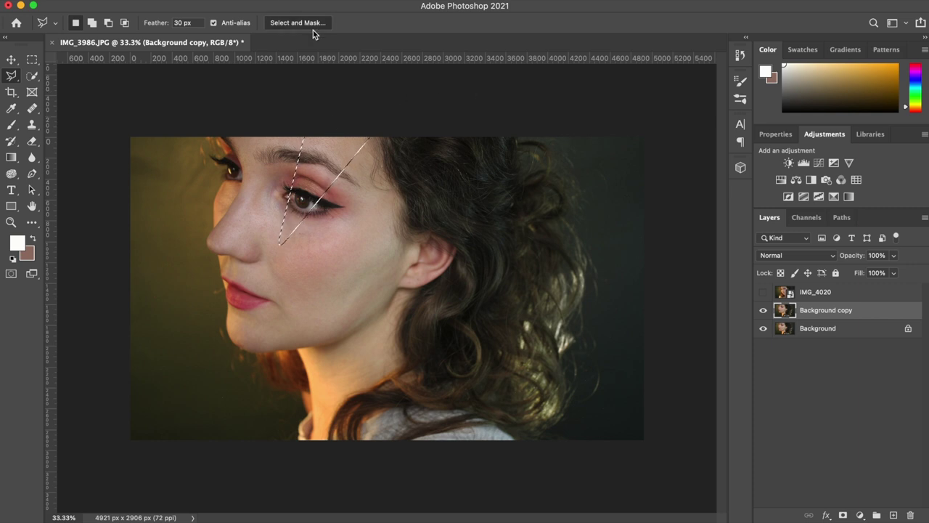
left_click(789, 438)
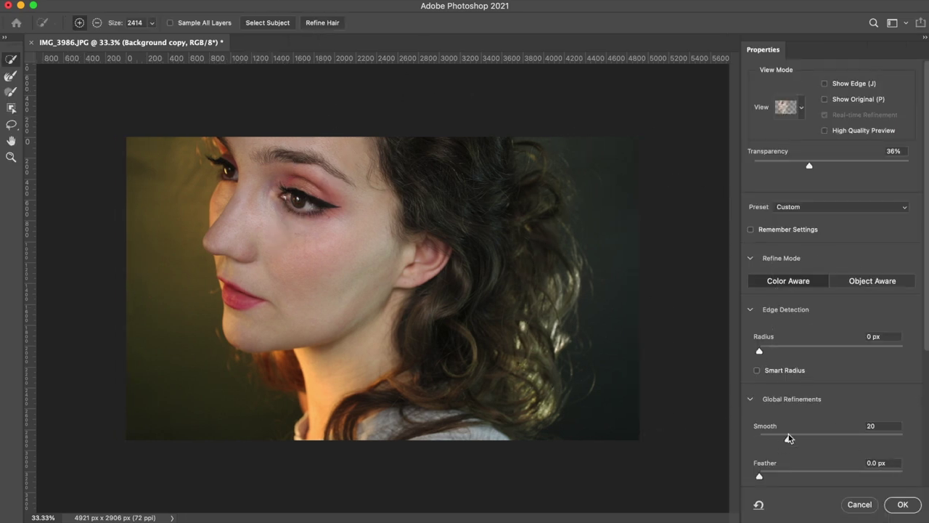
mouse_move(800, 477)
left_mouse_down()
mouse_move(819, 479)
mouse_move(804, 479)
left_mouse_up()
left_click(903, 504)
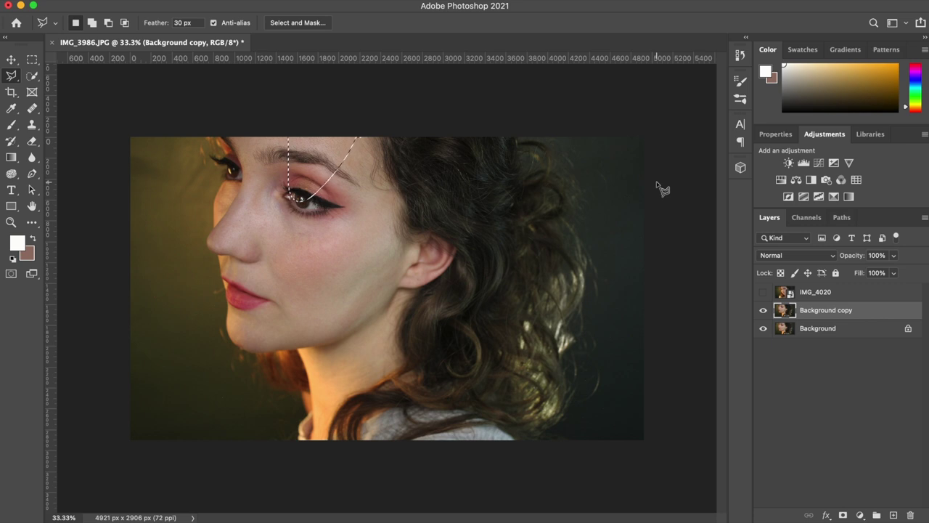
Invert the selection, delete everything outside the feathered face area, and deselect
left_click(206, 0)
left_click(222, 11)
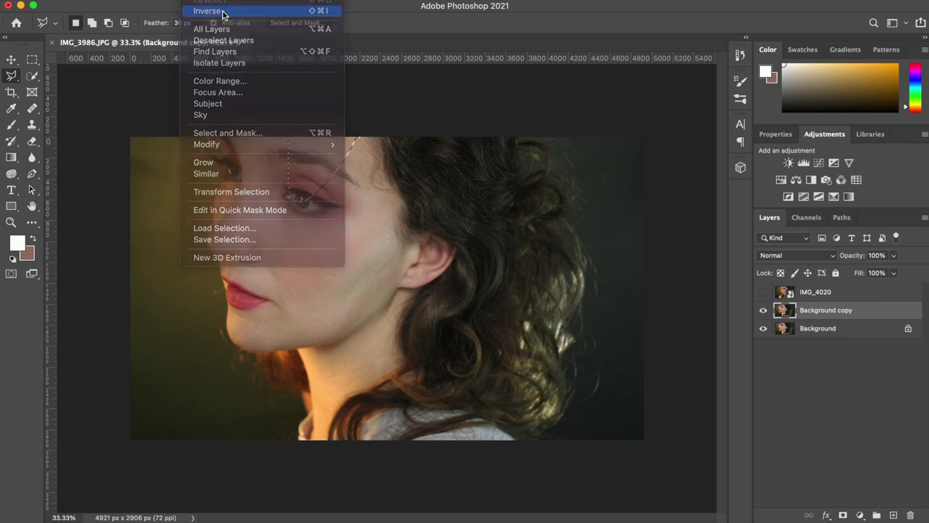
key("Delete")
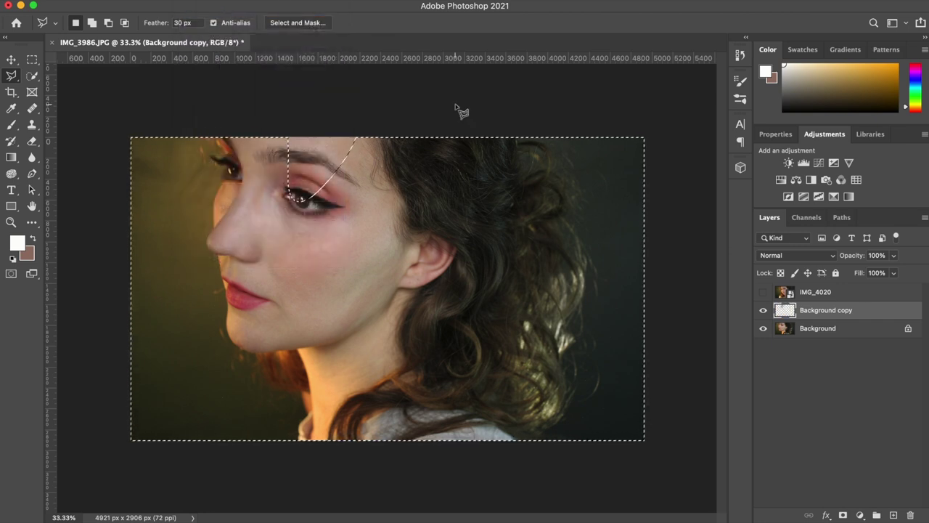
key("ctrl+d")
Duplicate the layer and set its Brightness/Contrast to 35 and −5
key("ctrl+j")
key("ctrl+alt+b")
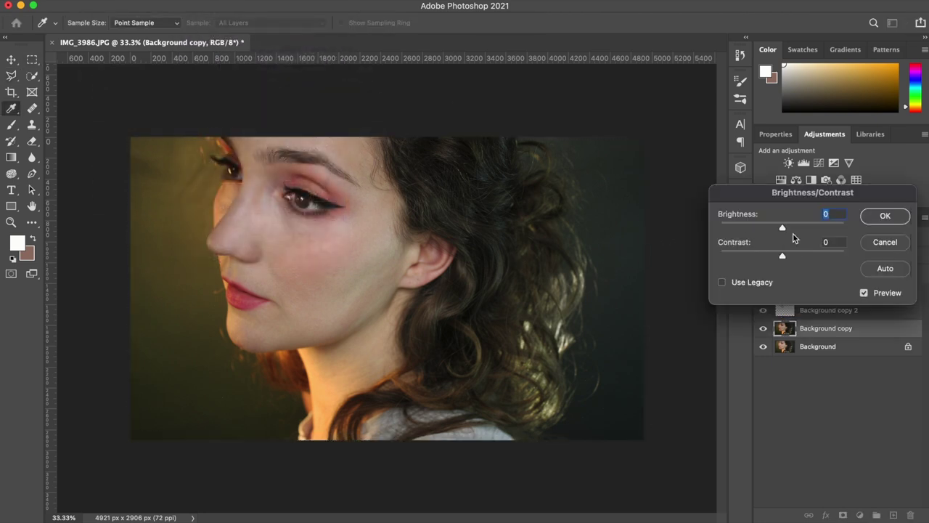
left_click_drag(780, 227, 761, 231)
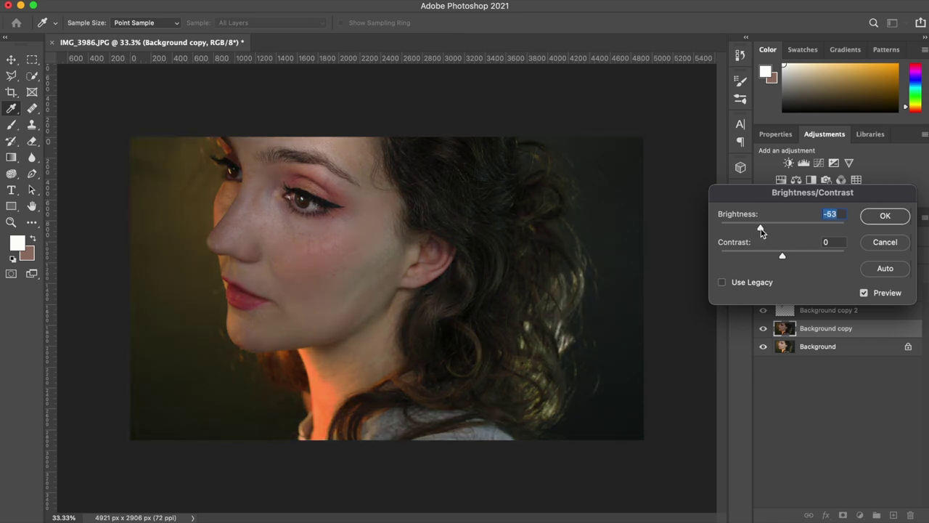
left_click(888, 216)
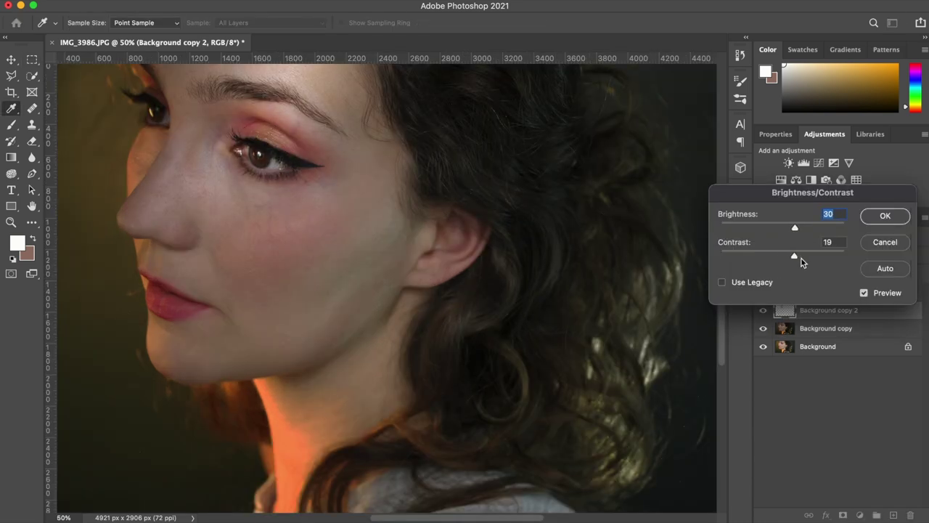
left_click_drag(770, 260, 797, 230)
Apply the adjustment and soft-erase along the face edge with a larger eraser at 22% opacity
left_click(885, 215)
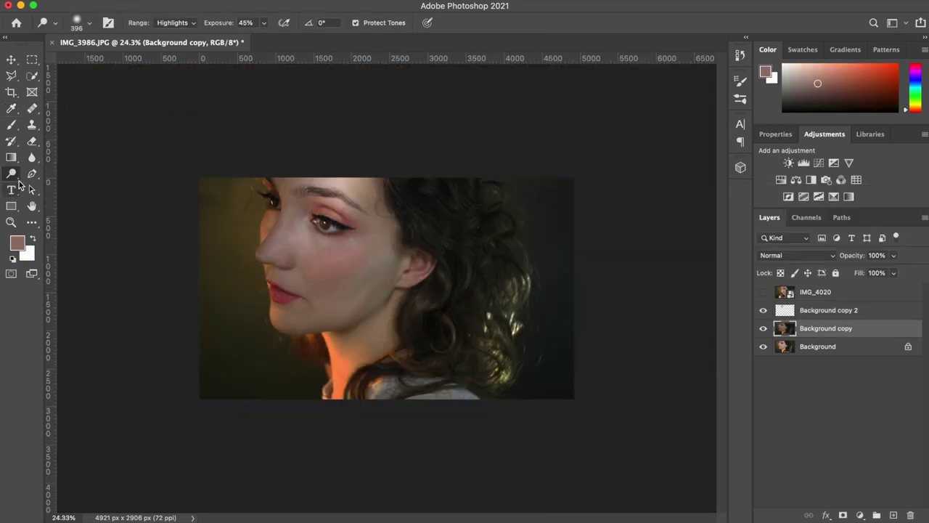
left_click(32, 141)
mouse_move(268, 216)
left_mouse_down()
mouse_move(263, 183)
mouse_move(268, 329)
mouse_move(337, 398)
left_mouse_up()
key("super+minus")
key("super+minus")
key("super+minus")
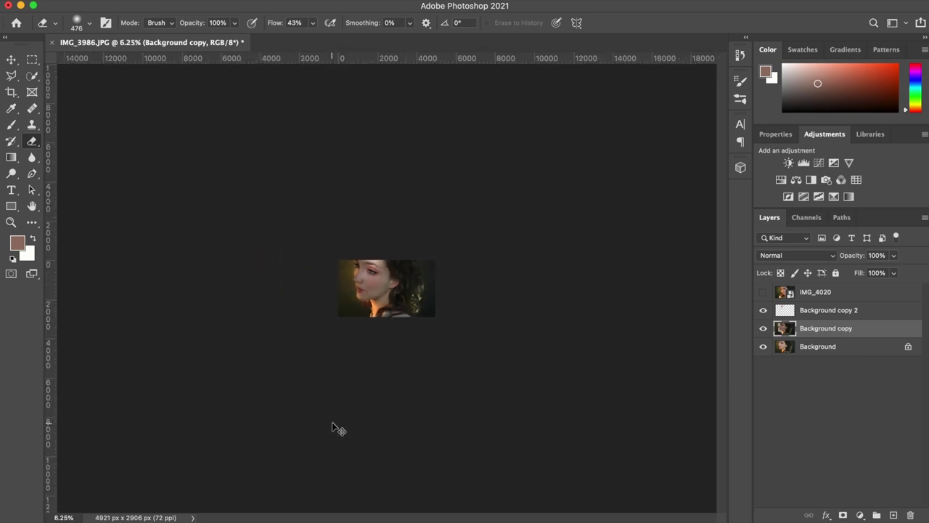
key("super+plus")
key("super+plus")
key("super+plus")
key("super+plus")
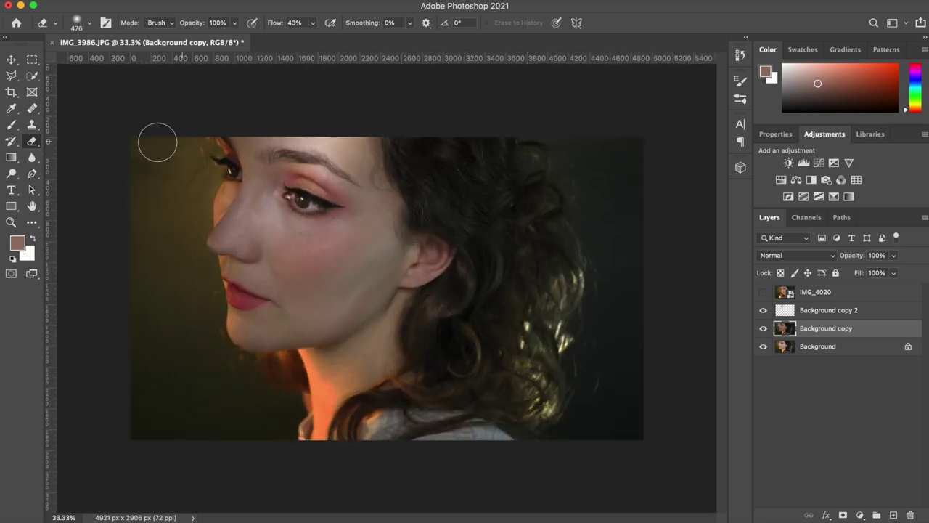
key("2")
key("2")
left_click(89, 22)
left_click_drag(102, 63, 143, 62)
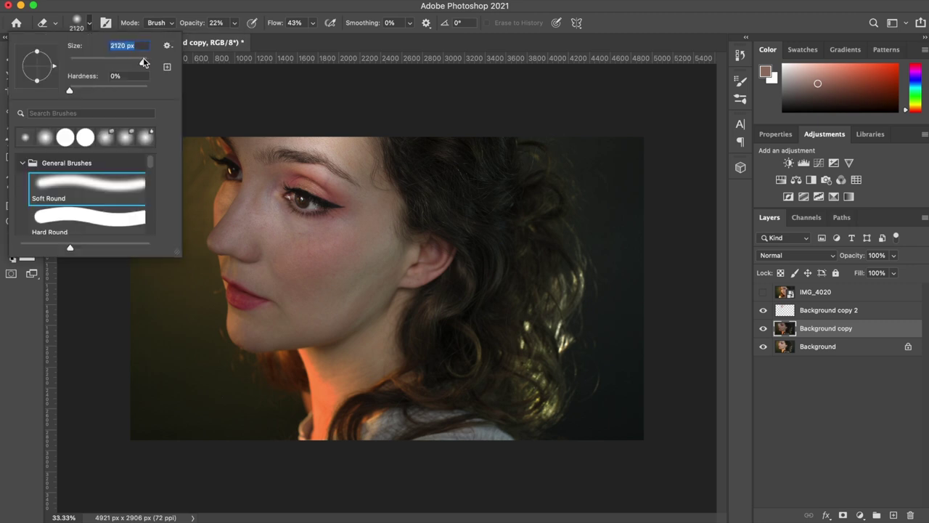
left_click(219, 107)
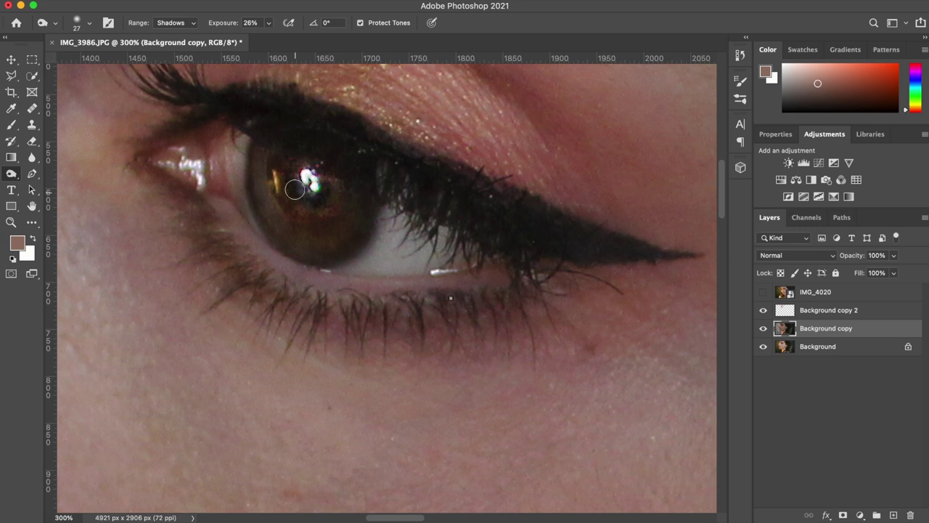
Draw a tall elliptical marquee selection over the cheek and ear
scroll(309, 199, "down", 10)
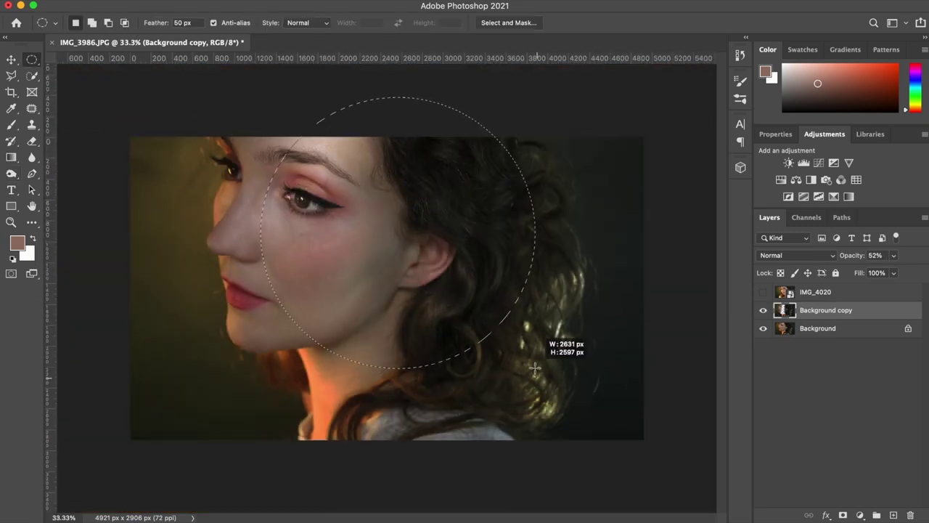
left_click_drag(535, 368, 535, 369)
left_click_drag(482, 126, 338, 423)
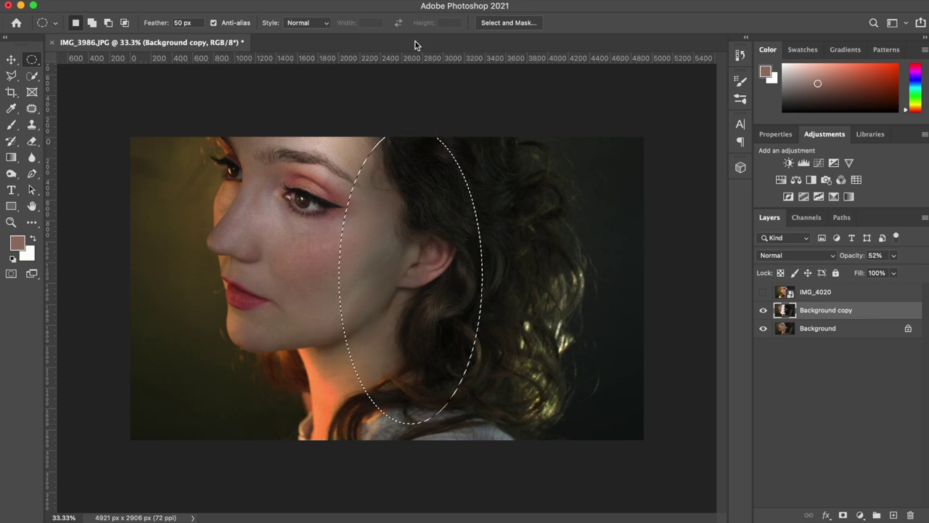
Remove the oval selection and zoom out and back in on the cheek
left_click(187, 194)
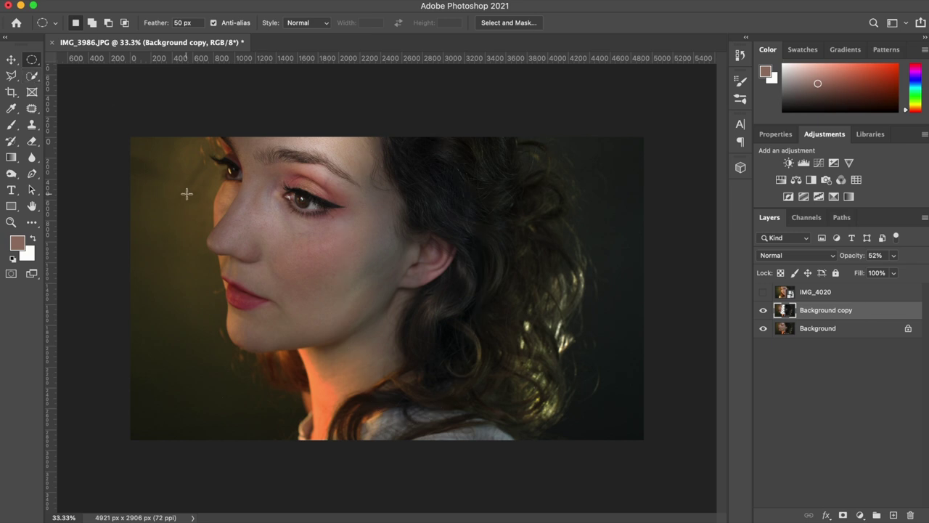
key("super+minus")
key("super+minus")
key("super+minus")
key("super+minus")
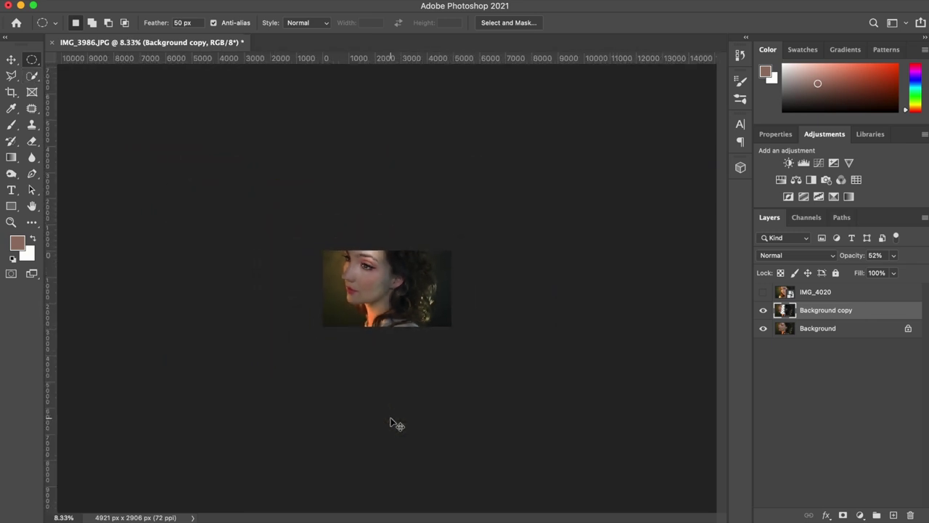
key("super+minus")
key("super+plus")
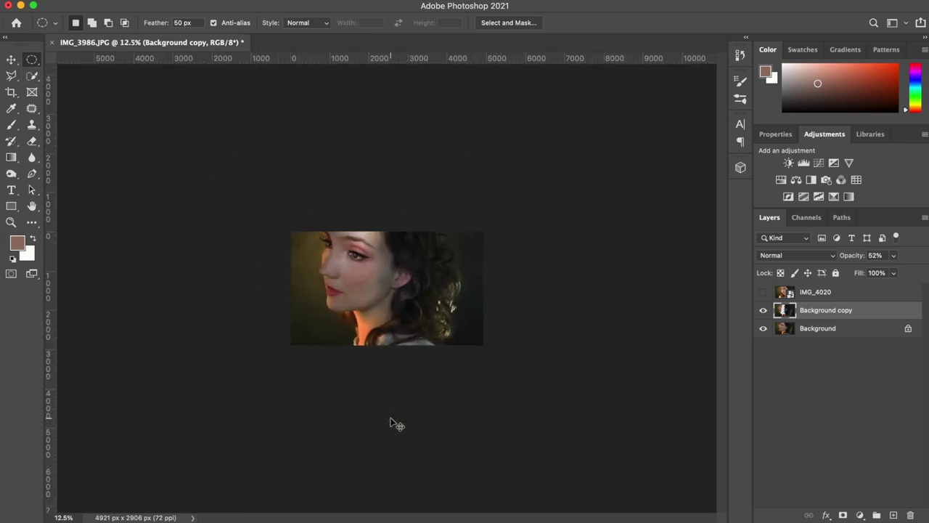
key("super+plus")
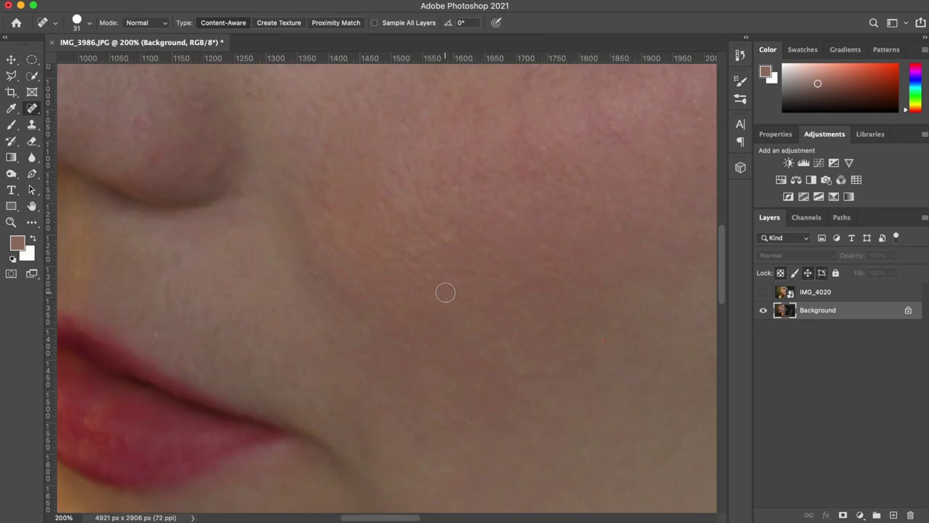
Pan around the cheek skin to inspect blemishes, then zoom out to the whole image
scroll(445, 292, "up", 3)
scroll(446, 293, "up", 5)
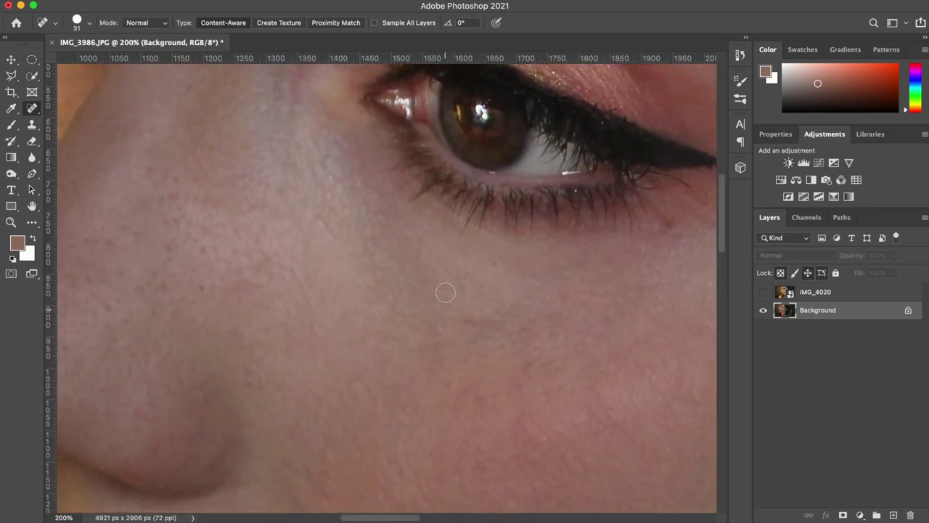
scroll(321, 316, "left", 5)
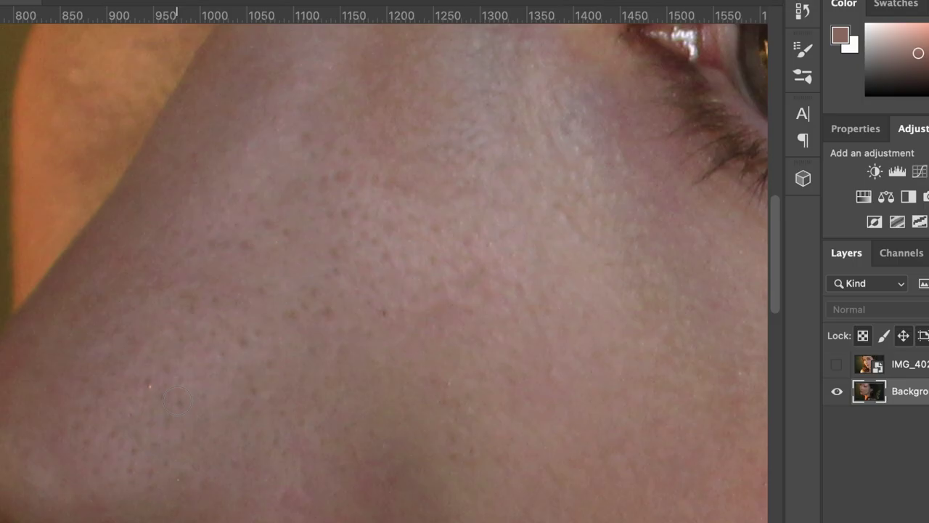
scroll(404, 508, "down", 1)
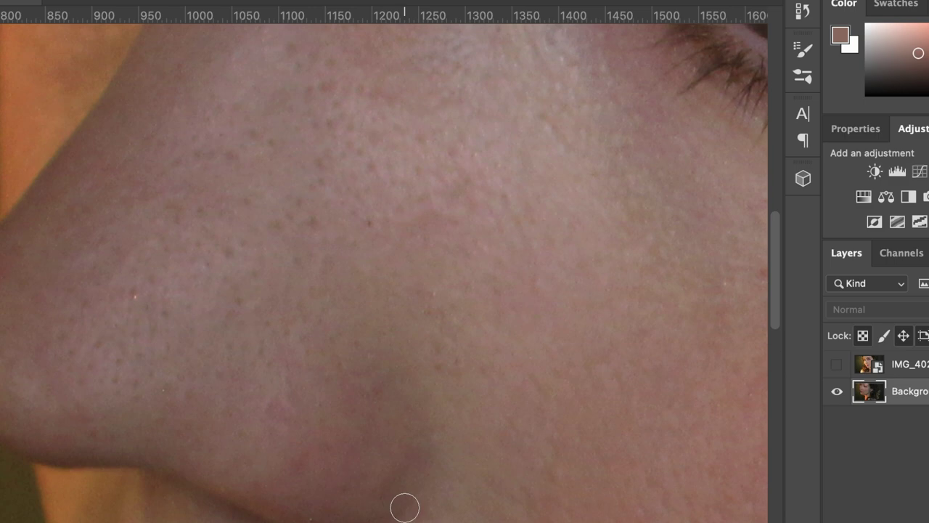
scroll(404, 508, "up", 2)
scroll(309, 309, "right", 5)
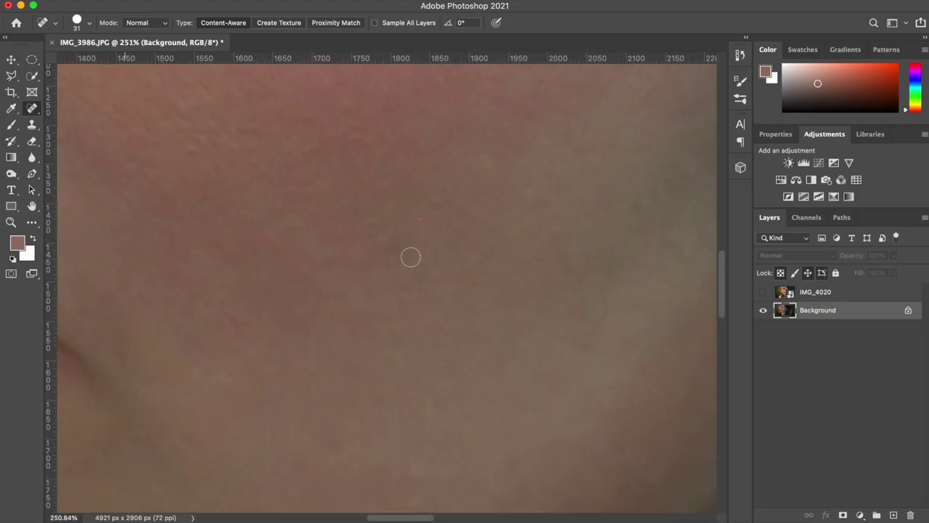
scroll(411, 257, "up", 1)
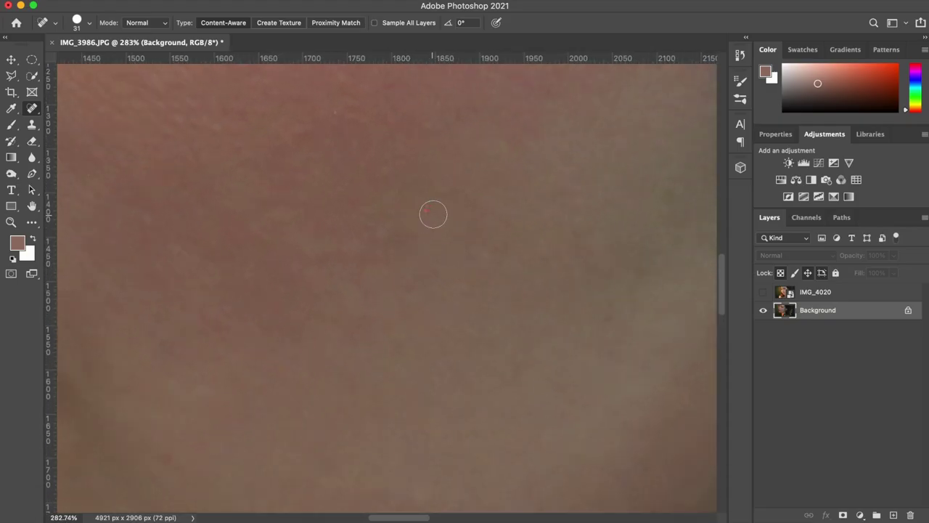
key("super+minus")
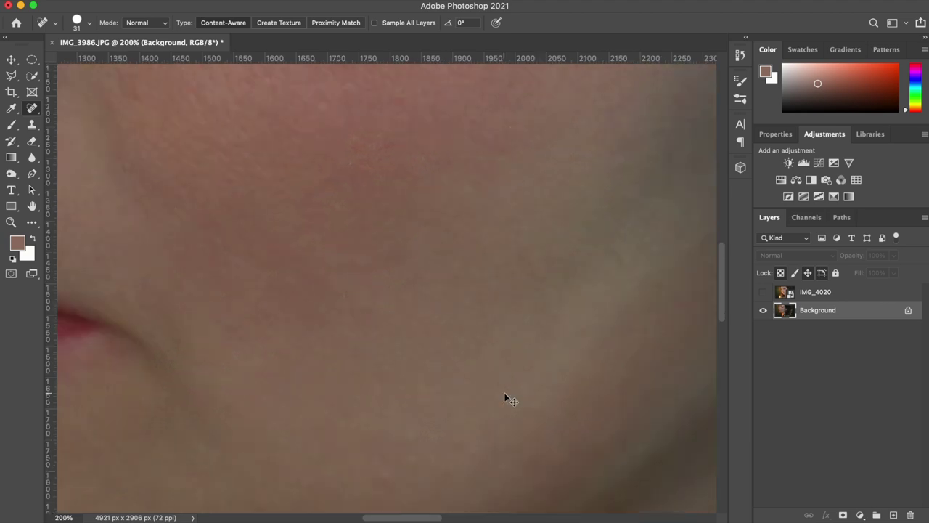
key("super+minus")
key("super+minus")
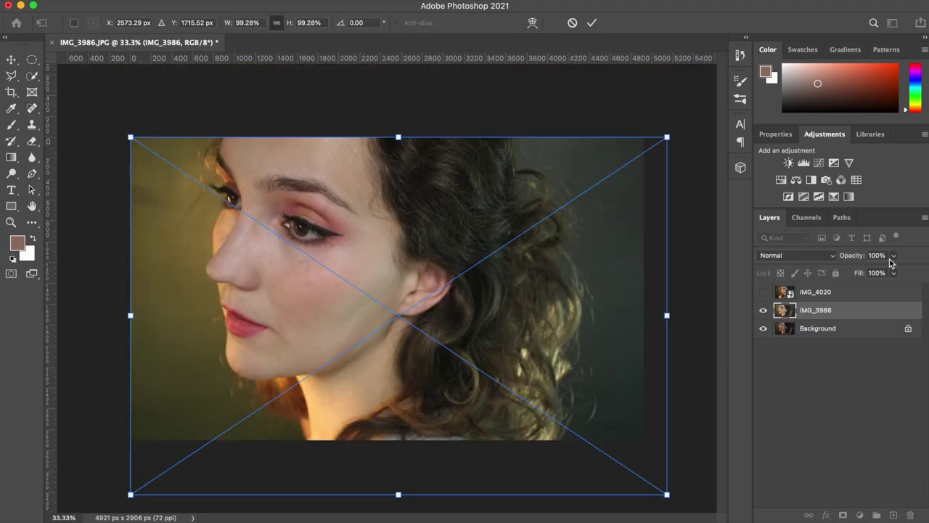
Fade IMG_3986 to 4% opacity and commit its placement
left_click(893, 257)
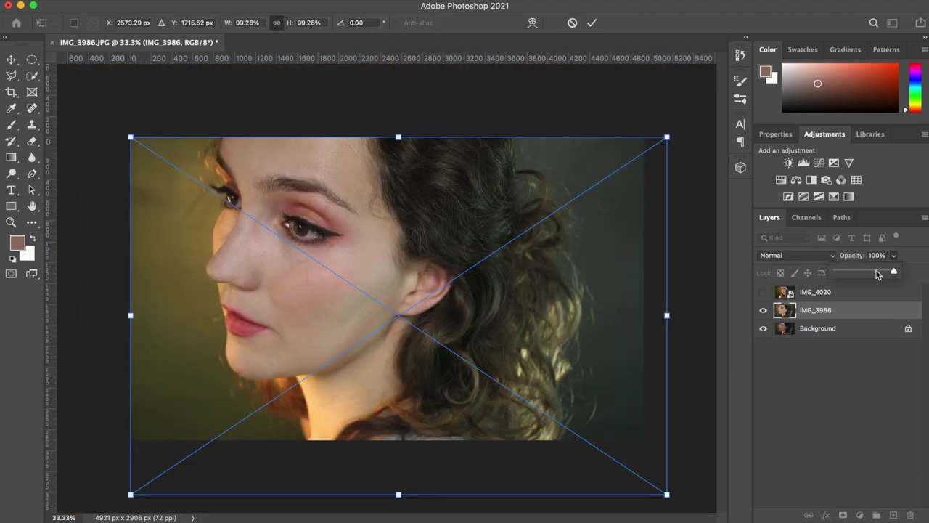
left_click_drag(862, 273, 839, 274)
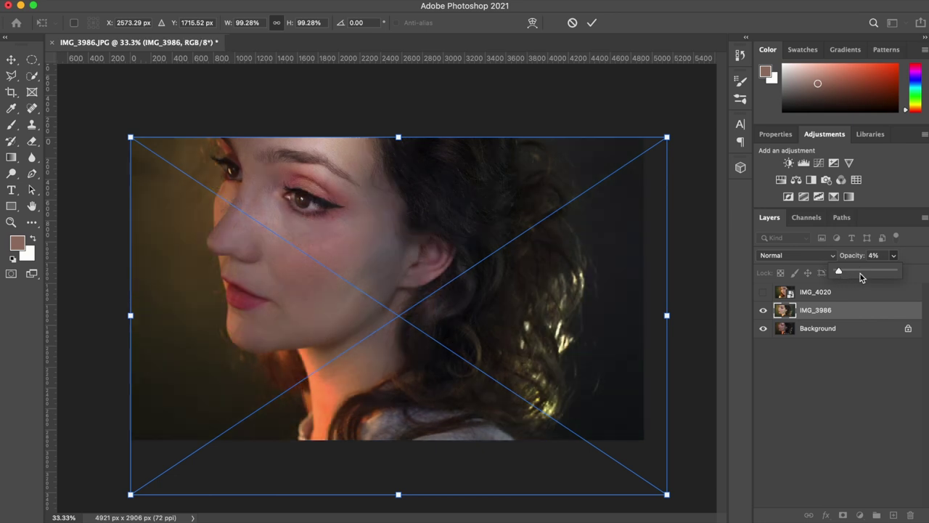
key("Return")
Step IMG_3986 opacity from 100% through 82%, 66% and 24% to near 0% for comparison
left_click_drag(861, 274, 924, 273)
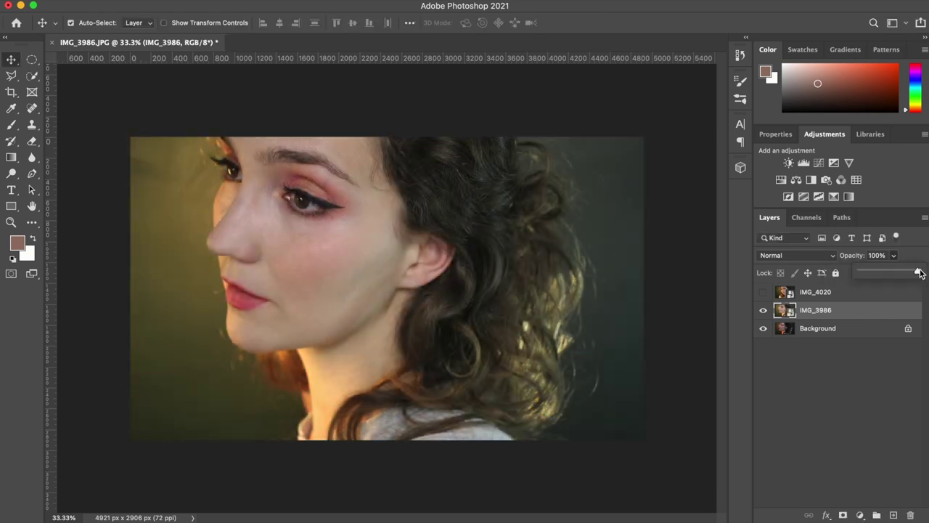
left_click(908, 273)
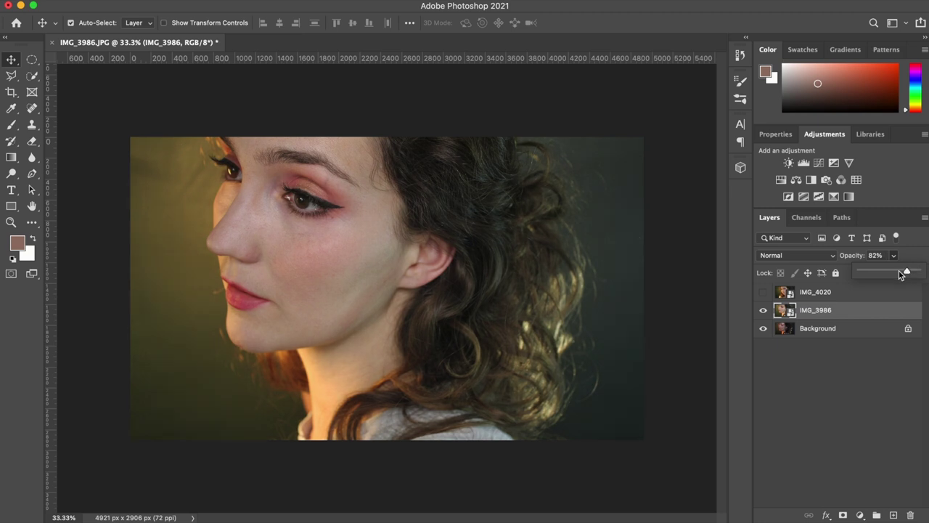
left_click(899, 271)
left_click(876, 273)
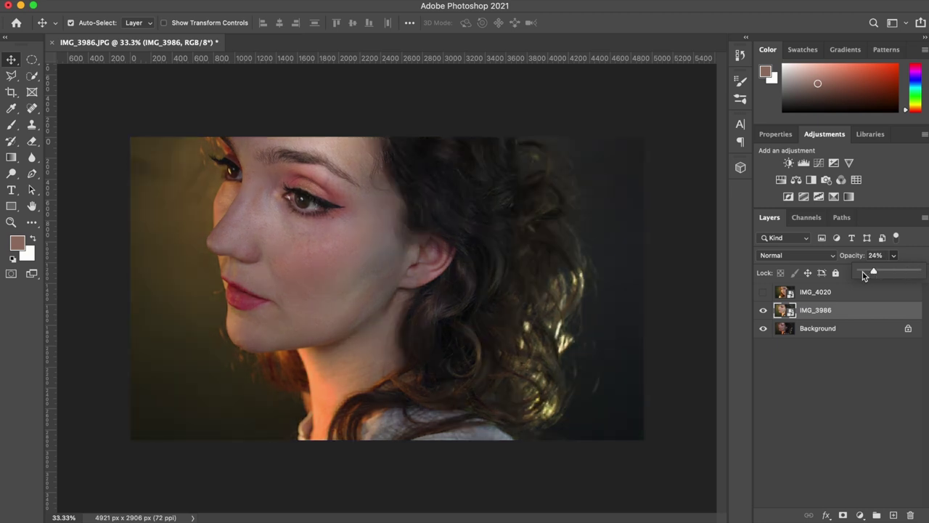
left_click_drag(864, 275, 861, 274)
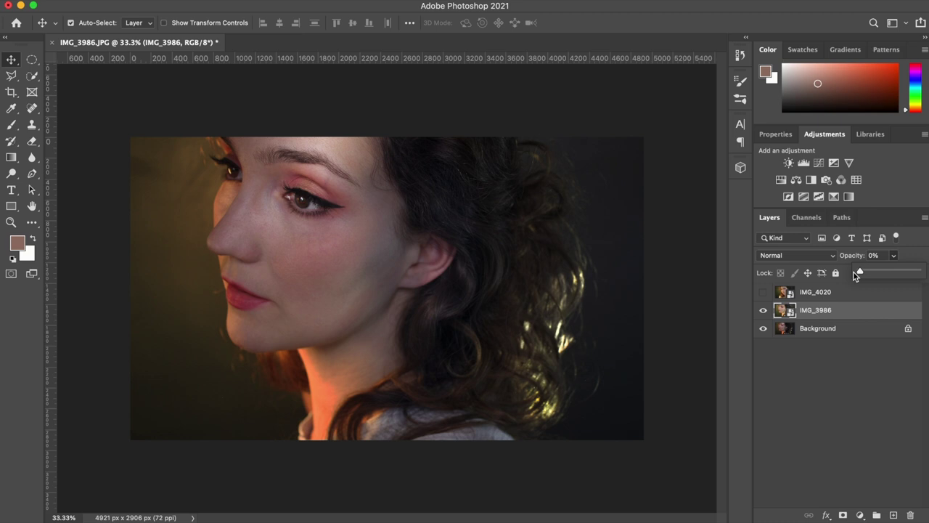